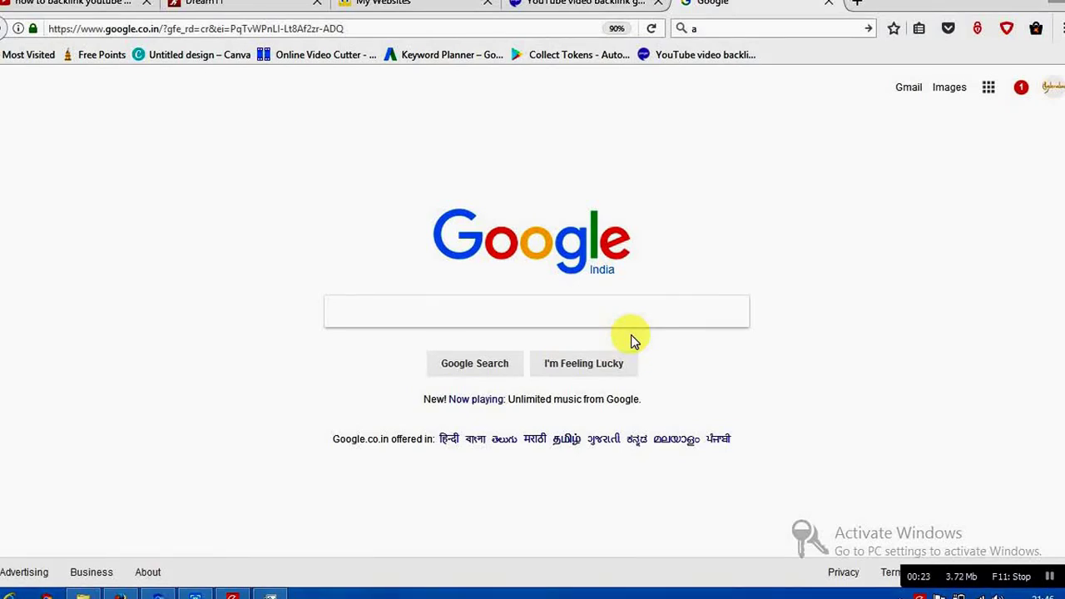
# Open youtube.com and go to the Video Manager of the signed-in channel.
pyautogui.click(561, 9)
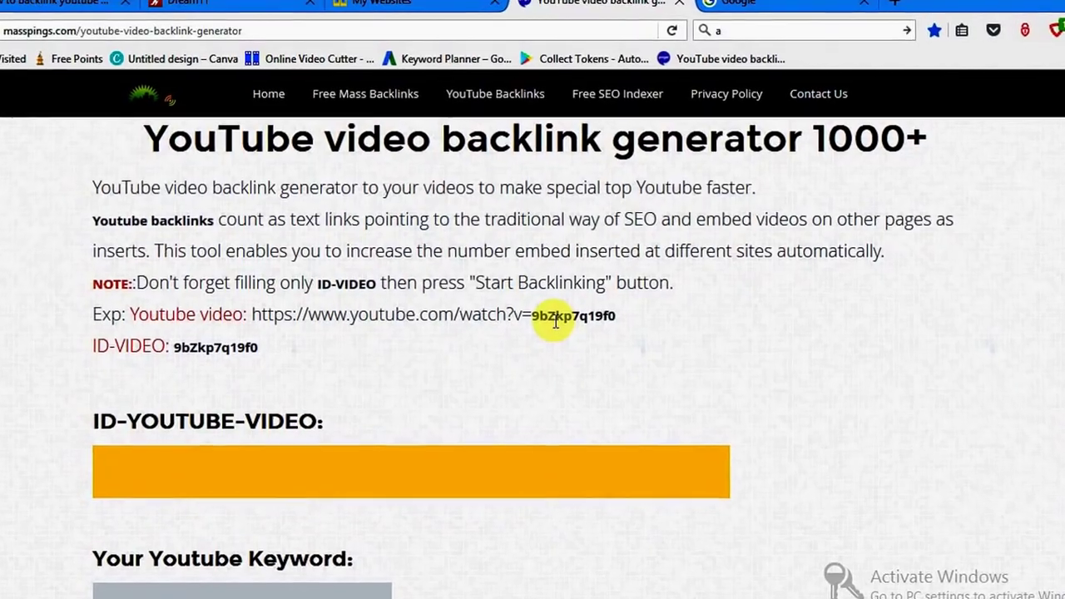
pyautogui.click(788, 4)
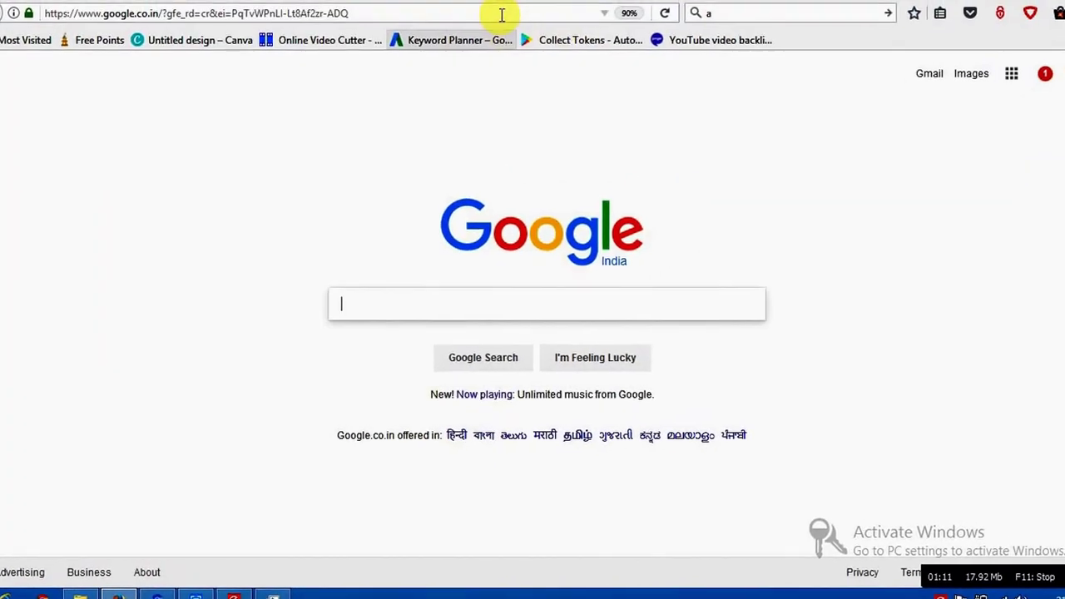
pyautogui.click(511, 33)
pyautogui.write('youtube.com')
pyautogui.press('Return')
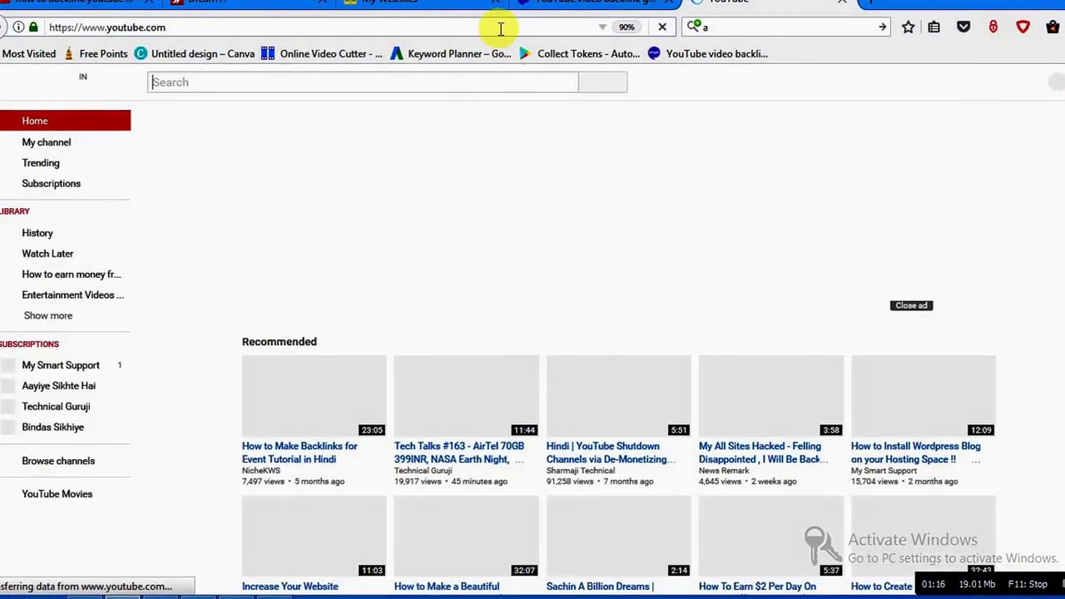
pyautogui.click(52, 142)
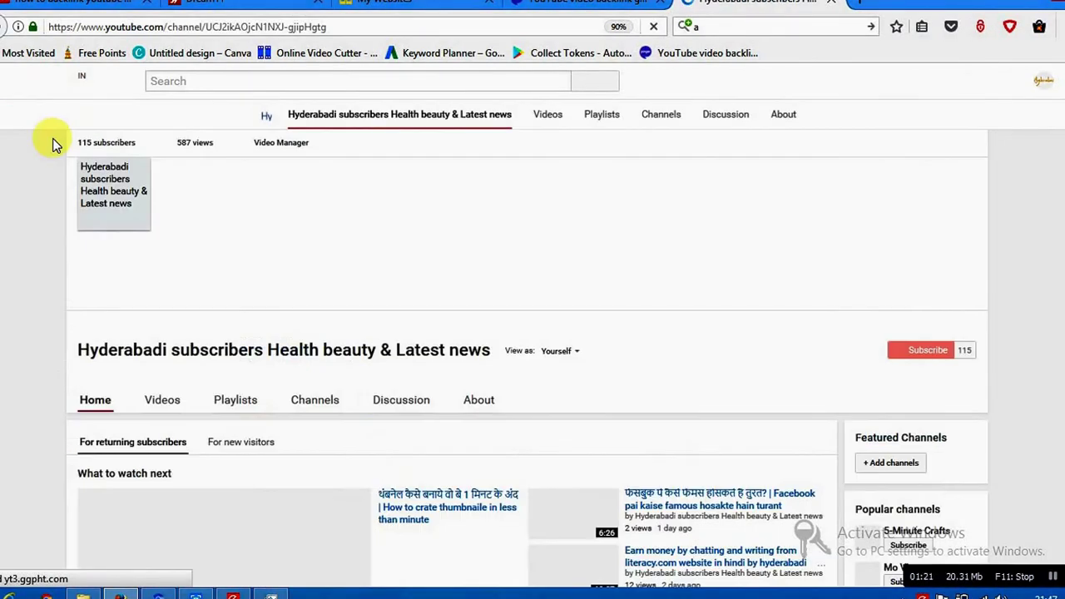
pyautogui.click(258, 148)
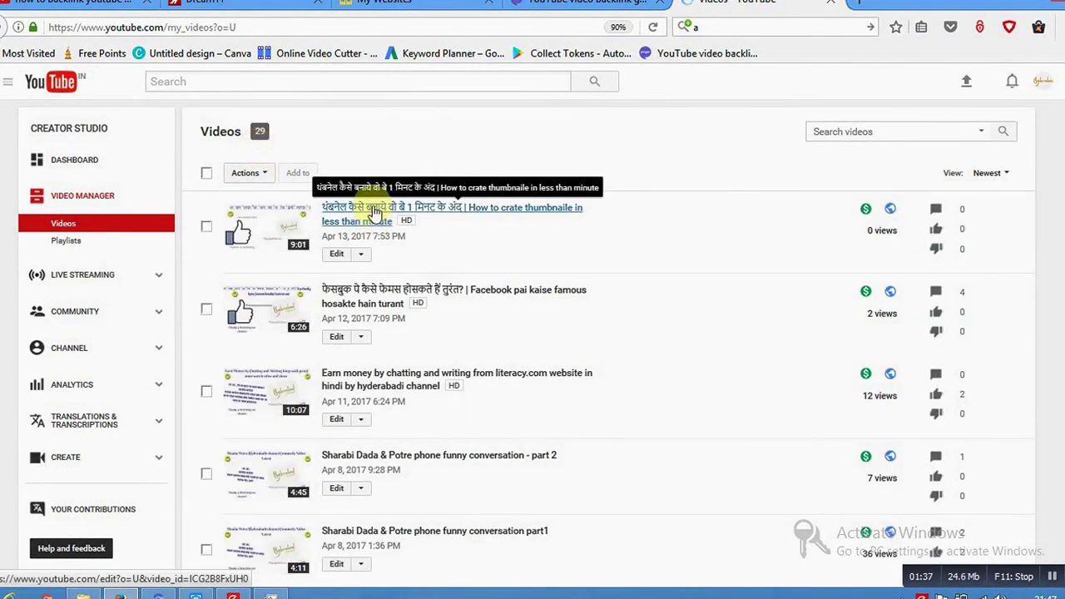
# Try to open the edit page of the newest video, "How to crate thumbnaile in less than minute".
pyautogui.click(375, 213)
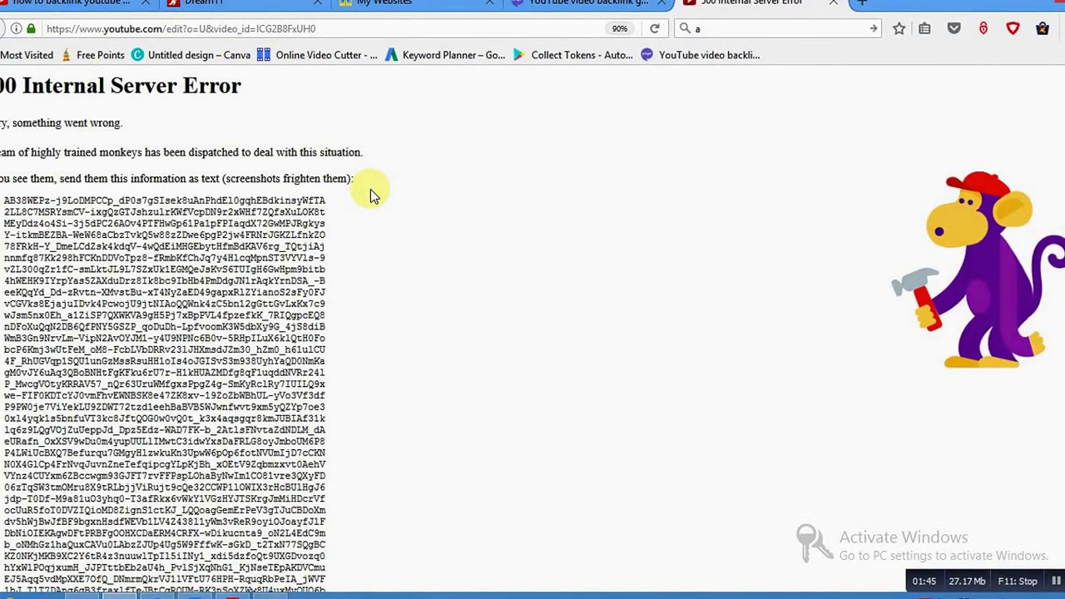
pyautogui.press('F5')
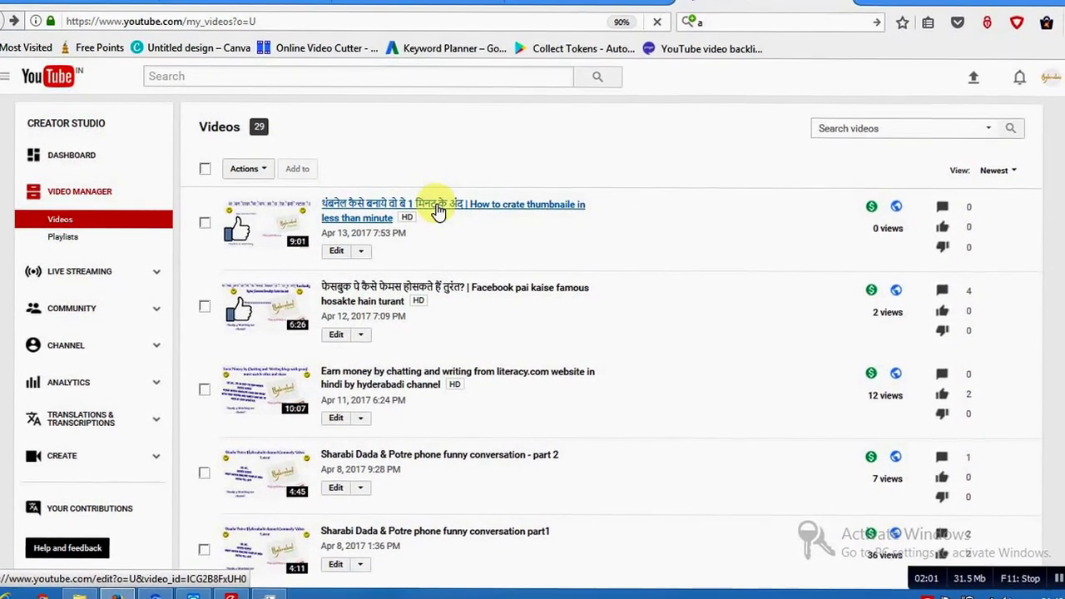
pyautogui.click(437, 208)
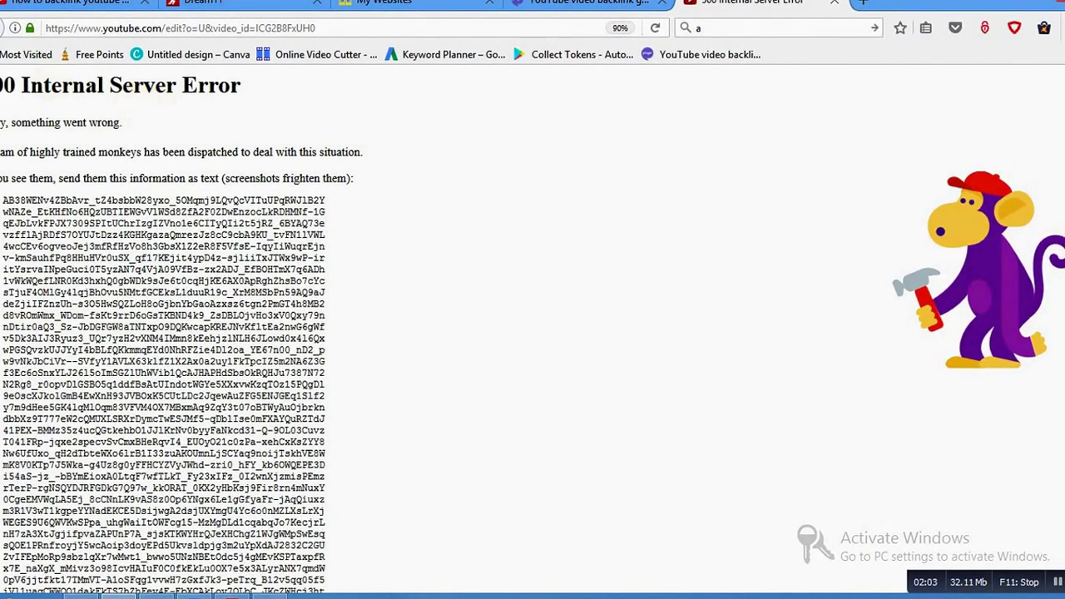
pyautogui.click(3, 25)
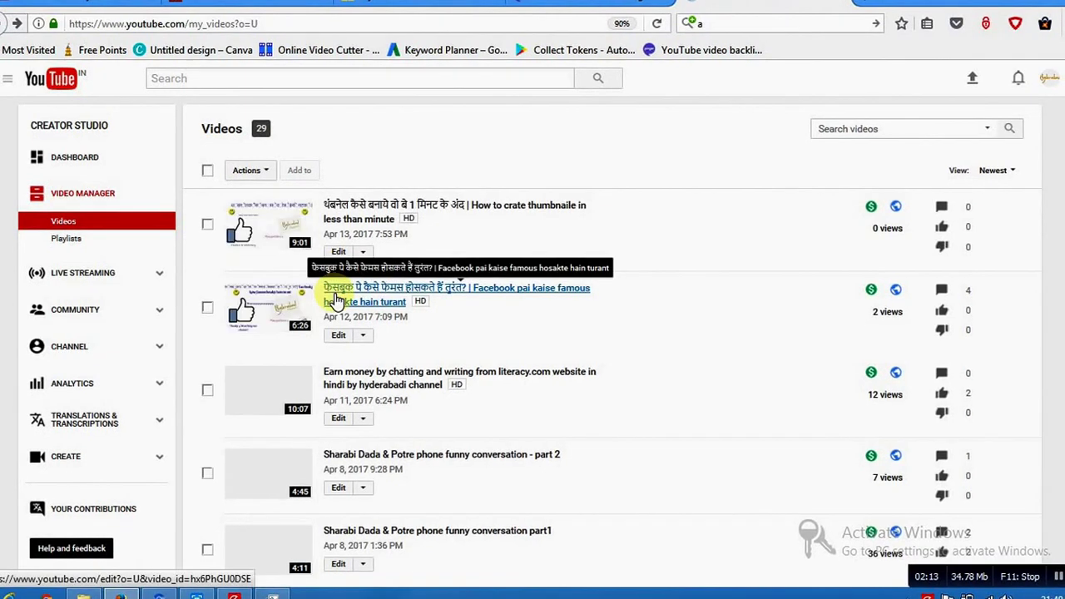
# Open the watch page of the video "Facebook pai kaise famous hosakte hain turant" and copy its URL.
pyautogui.click(336, 298)
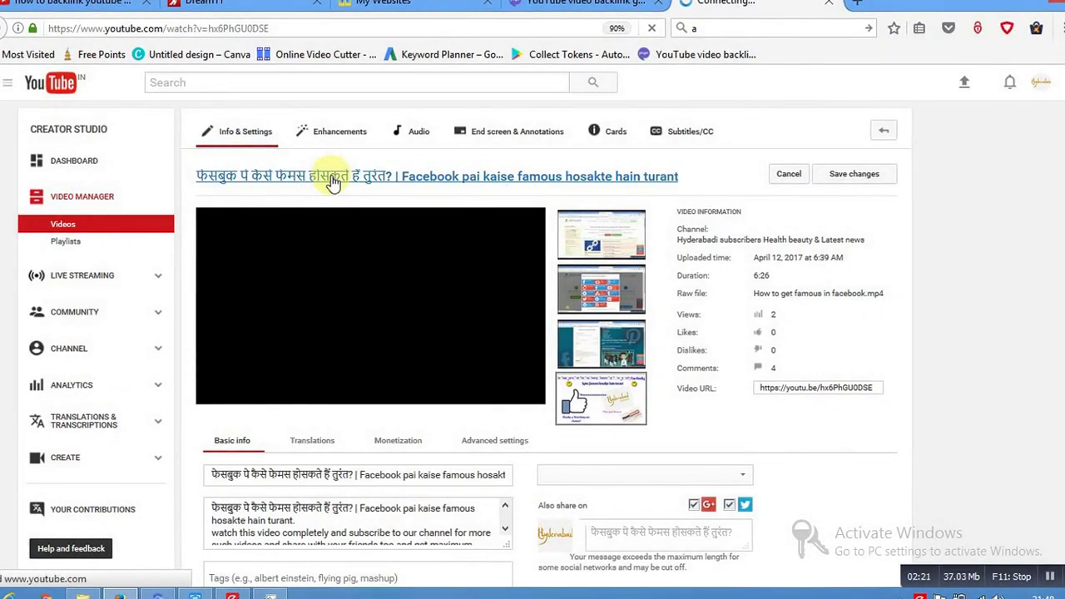
pyautogui.click(331, 183)
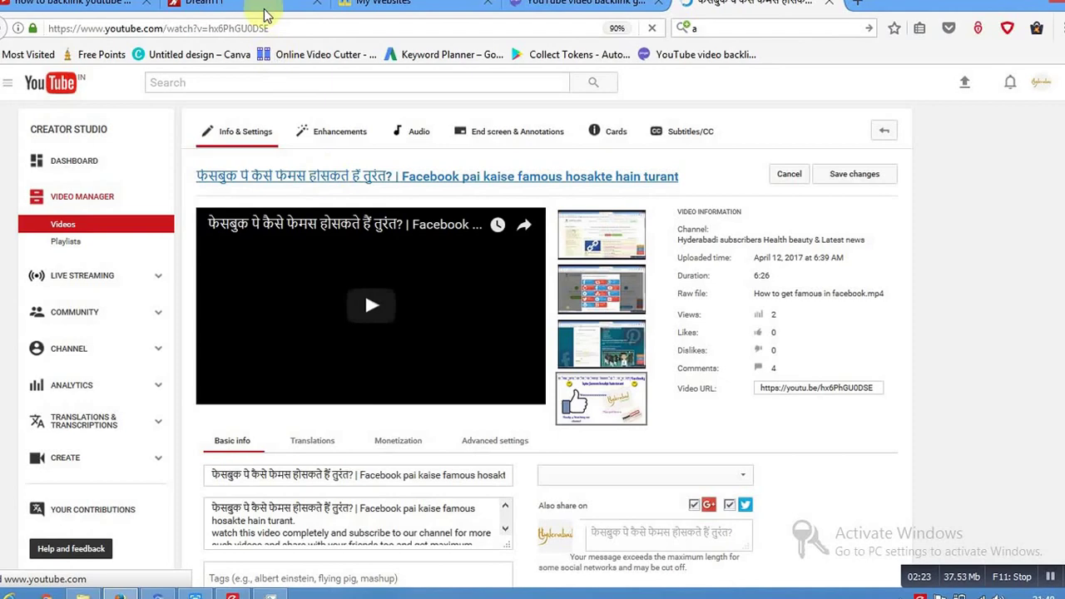
pyautogui.click(239, 23)
pyautogui.hotkey('ctrl', 'c')
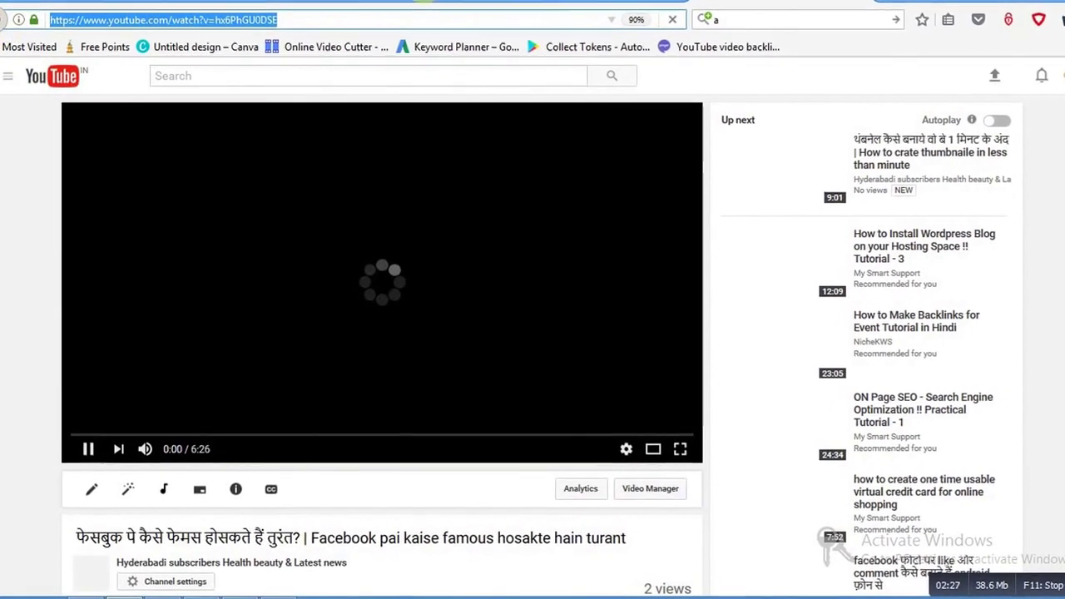
# Paste the video URL as the backlink generator's YouTube video ID and trim it to hx6PhGU0DSE.
pyautogui.click(533, 2)
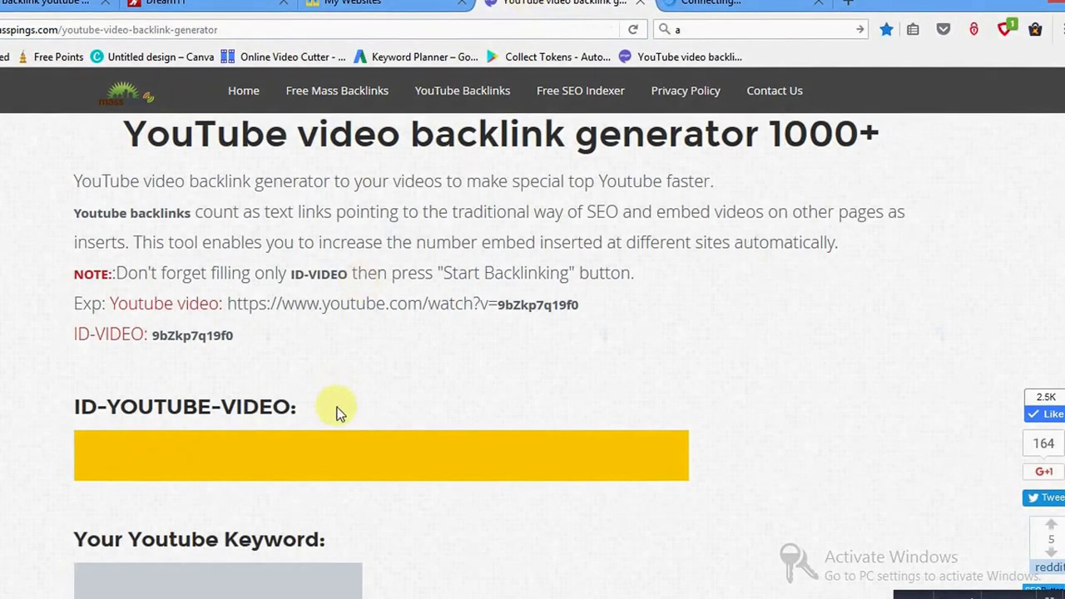
pyautogui.hotkey('ctrl', 'v')
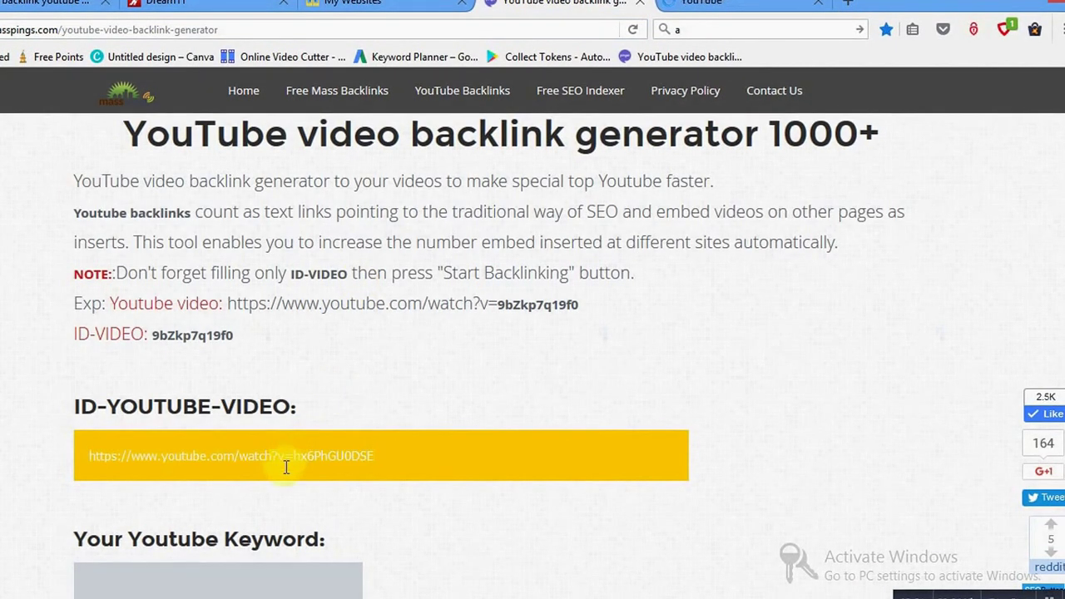
pyautogui.moveTo(295, 456); pyautogui.dragTo(45, 438)
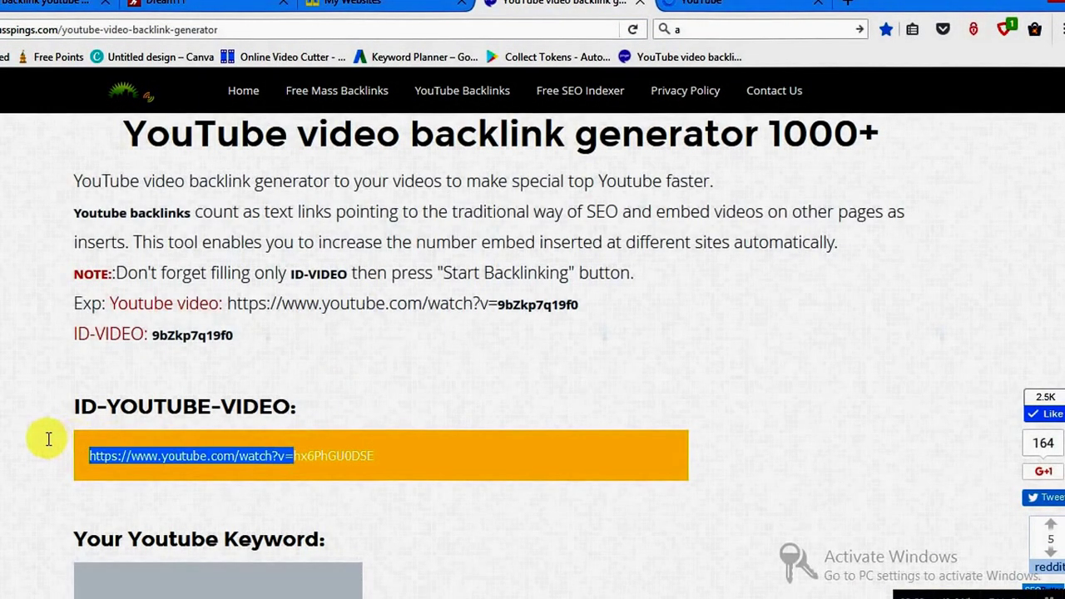
pyautogui.press('BackSpace')
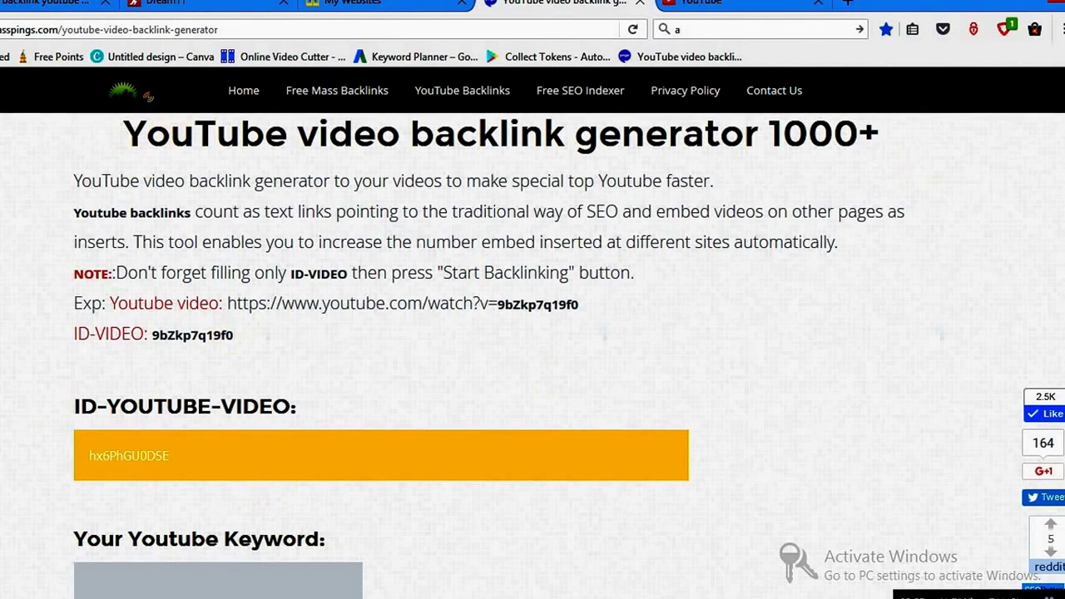
# Return to the Facebook video's edit page on YouTube and copy its tags.
pyautogui.scroll(-2, 381, 333)
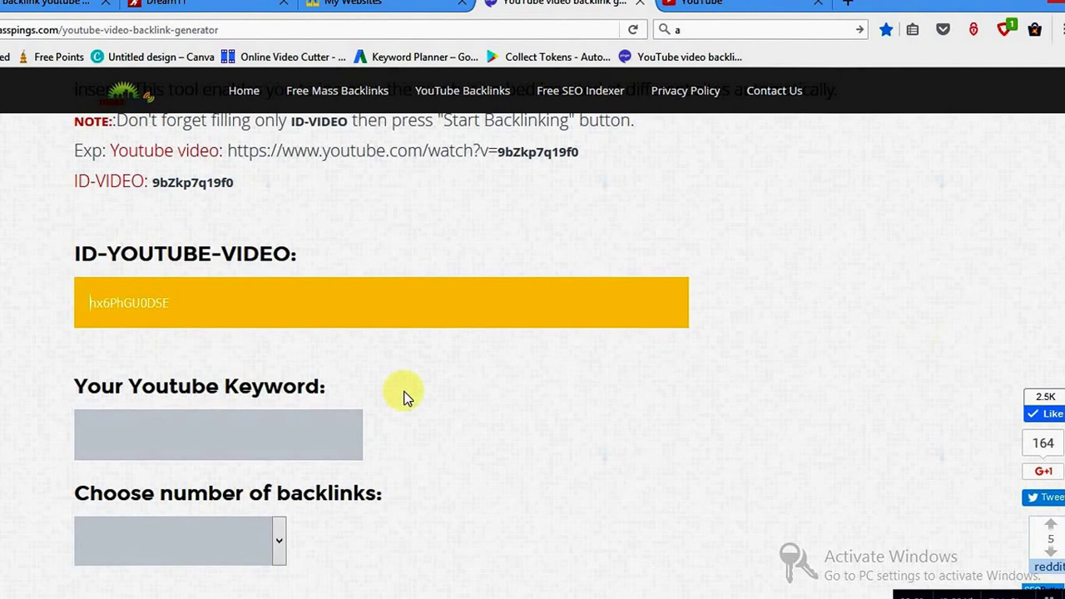
pyautogui.scroll(-1, 251, 426)
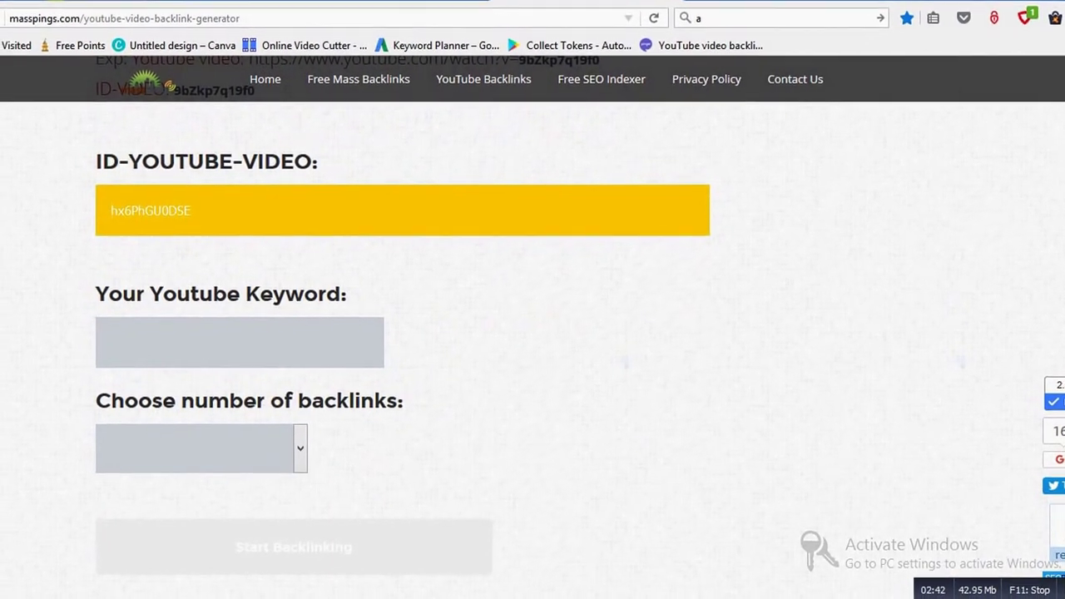
pyautogui.hotkey('ctrl', 'Tab')
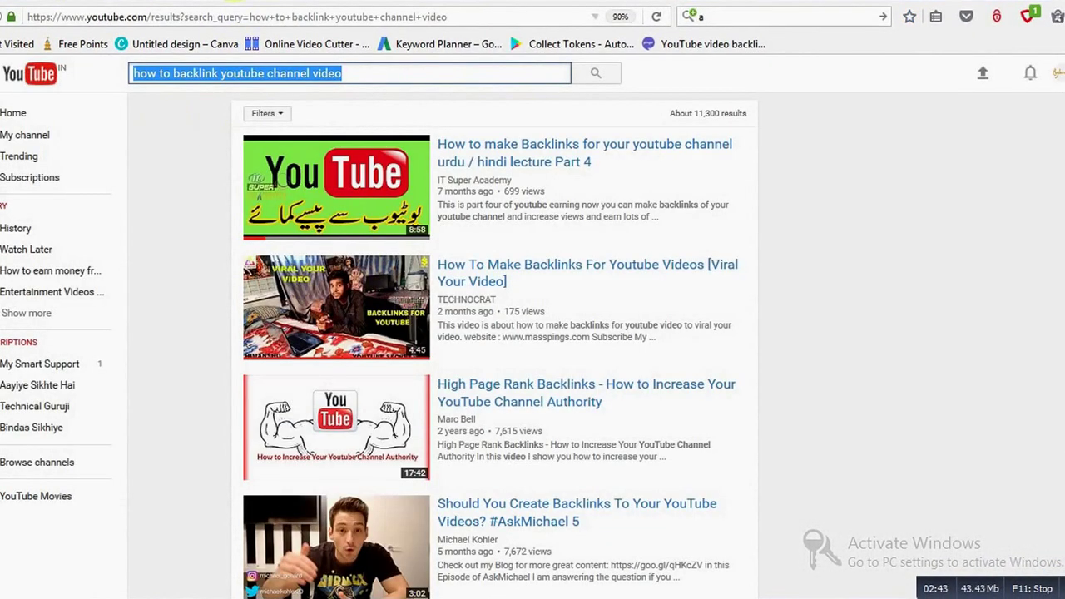
pyautogui.hotkey('ctrl', 'Tab')
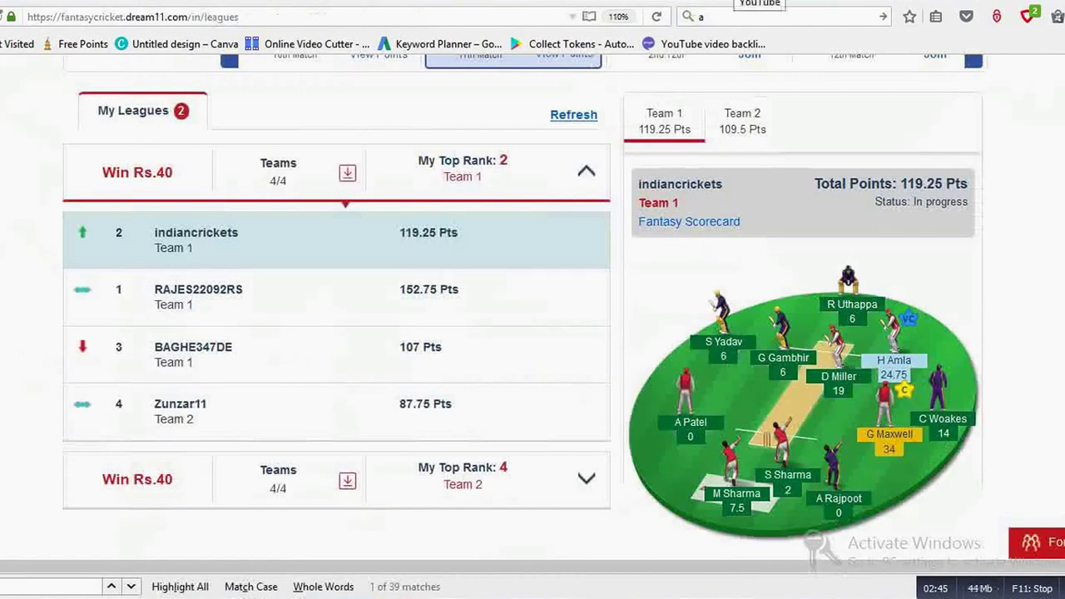
pyautogui.hotkey('ctrl', 'Tab')
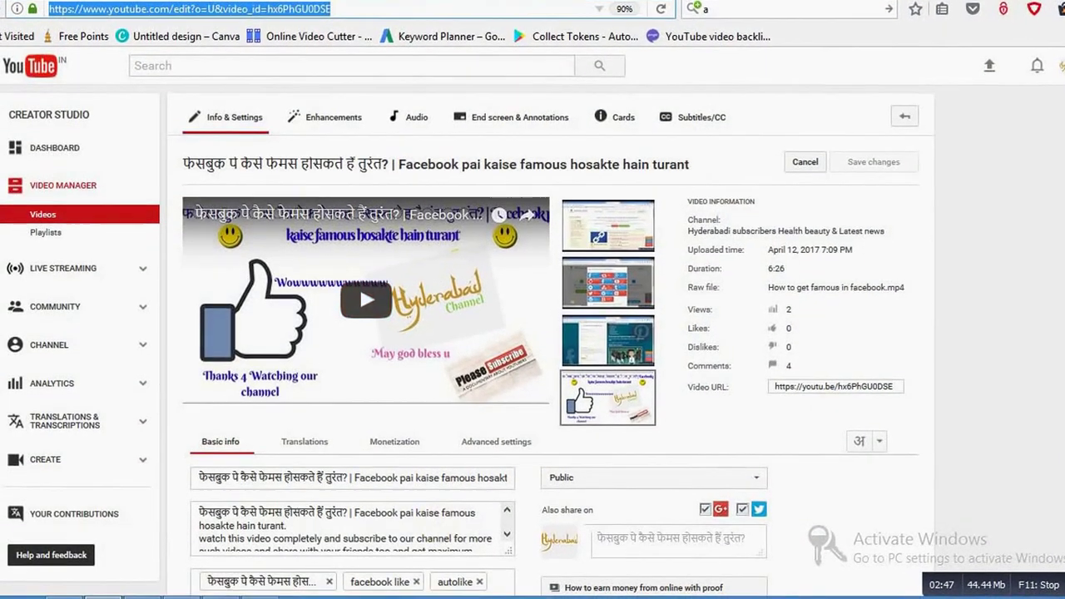
pyautogui.scroll(-3, 359, 281)
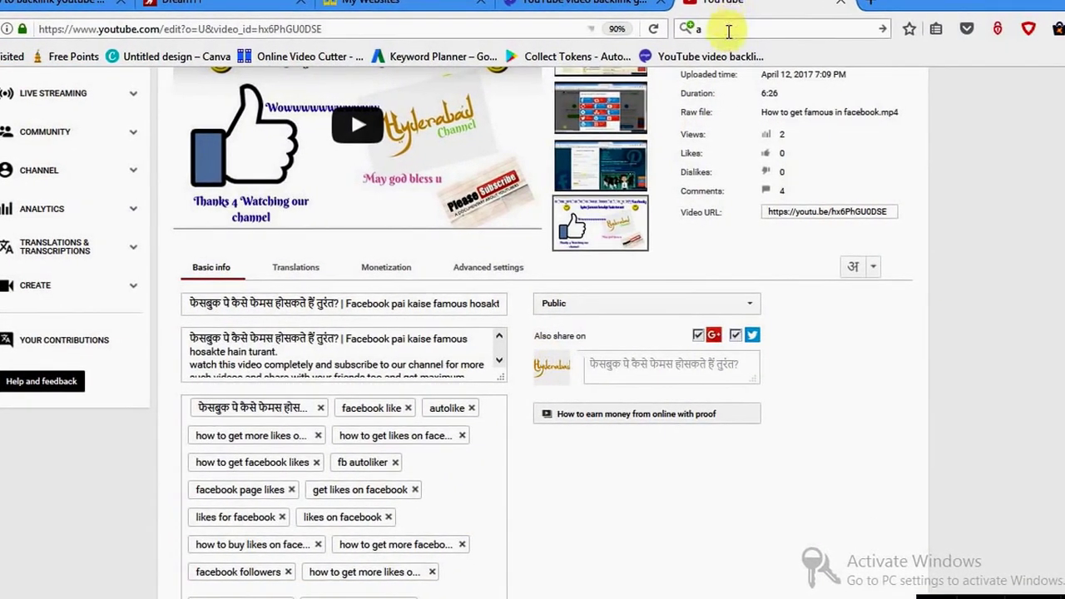
pyautogui.hotkey('ctrl', 'v')
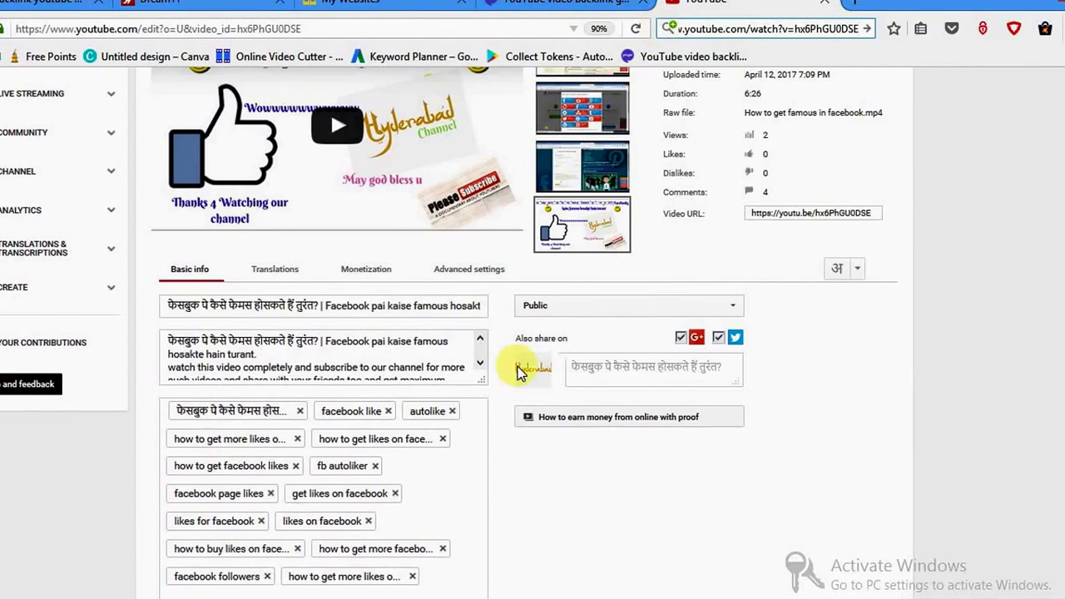
pyautogui.click(460, 471)
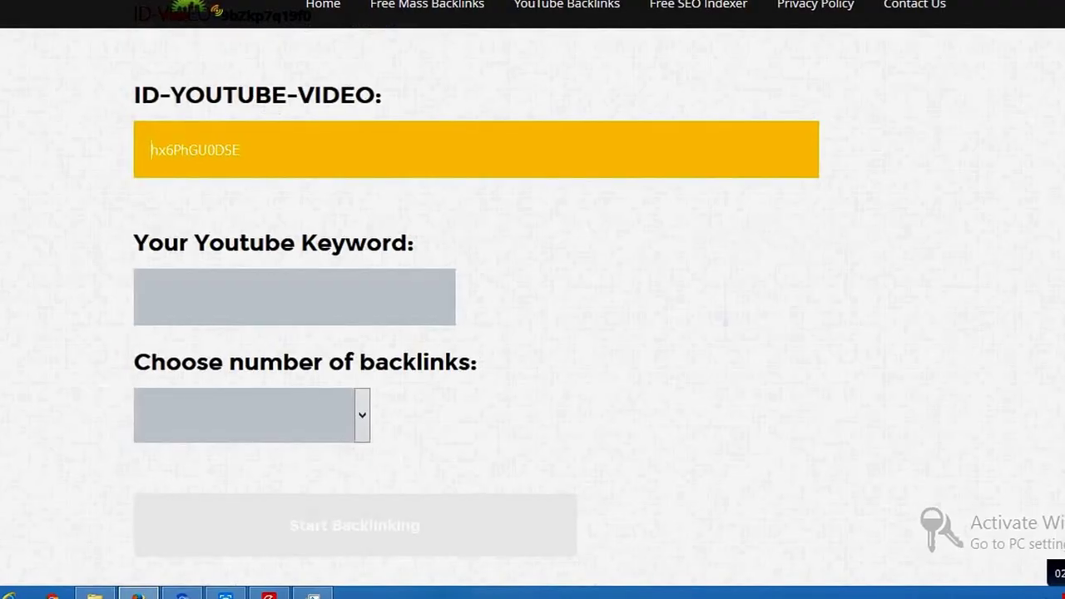
# Paste the copied tags as the YouTube keywords in the backlink generator.
pyautogui.click(351, 288)
pyautogui.hotkey('ctrl', 'v')
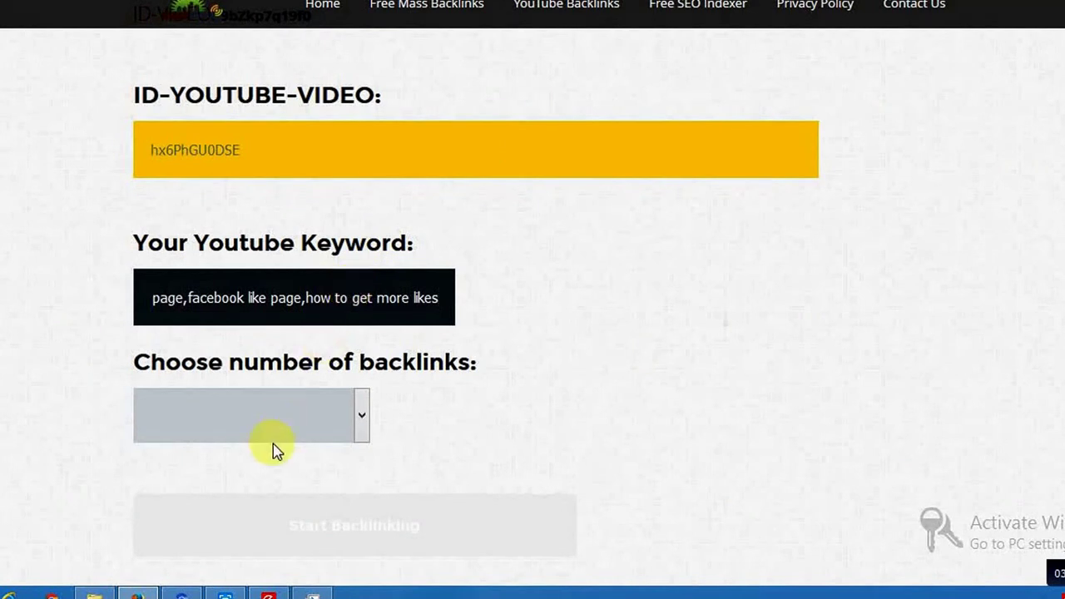
pyautogui.click(322, 450)
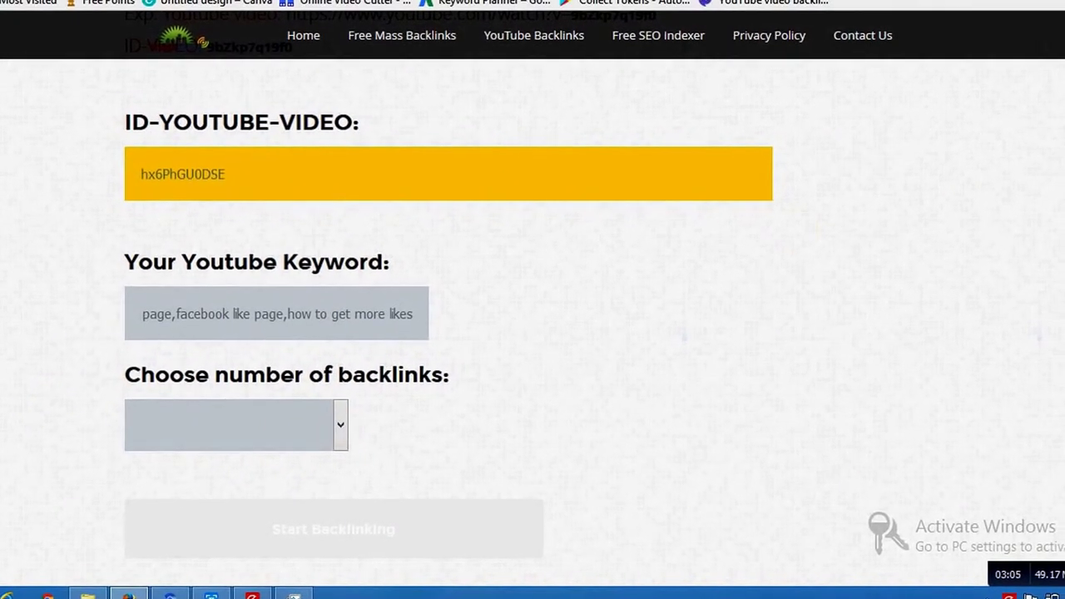
# Set the number of backlinks to 100 and start the backlinking.
pyautogui.scroll(-3, 499, 173)
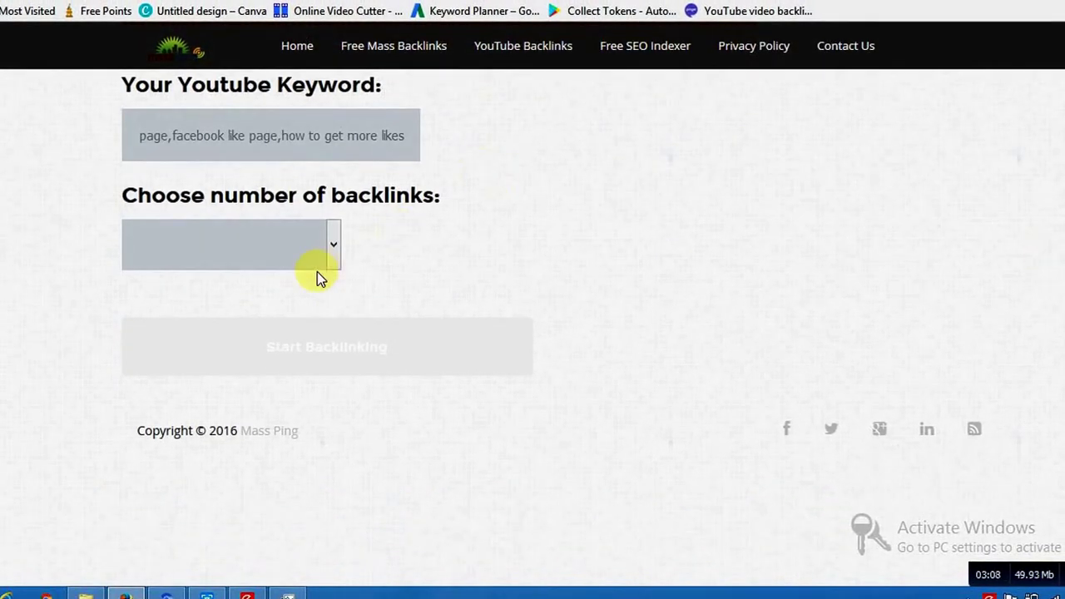
pyautogui.click(333, 252)
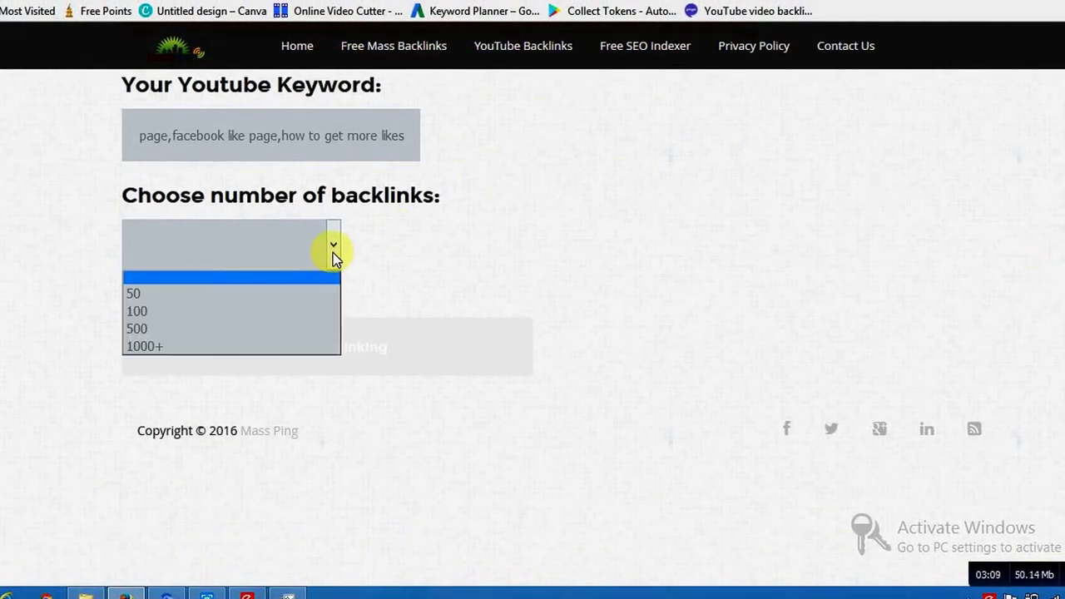
pyautogui.click(230, 317)
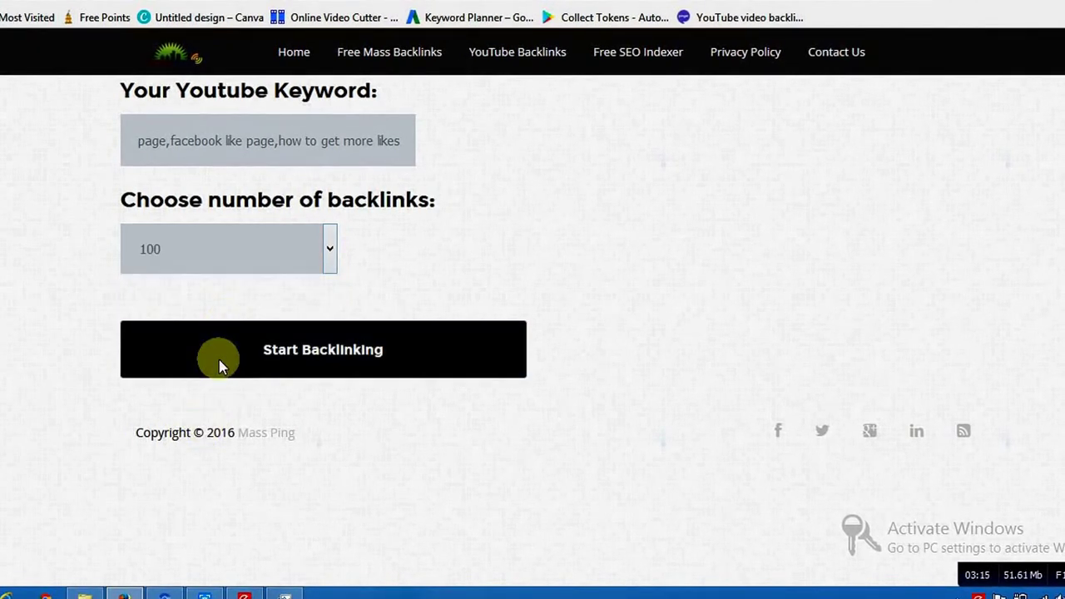
pyautogui.click(219, 364)
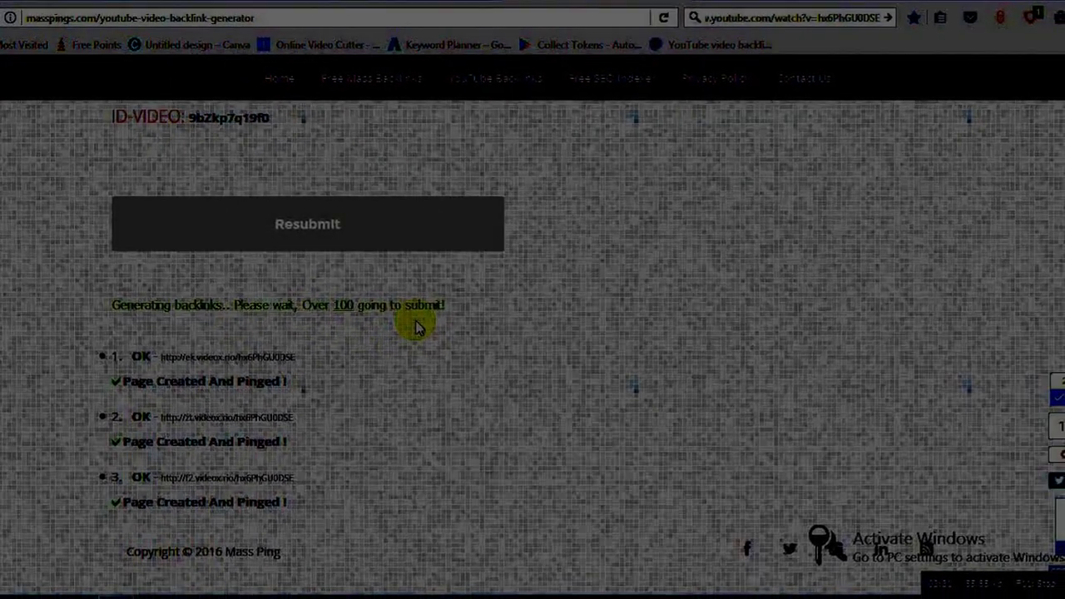
# Examine the growing list of generated backlink pages and their submission status.
pyautogui.scroll(-3, 306, 416)
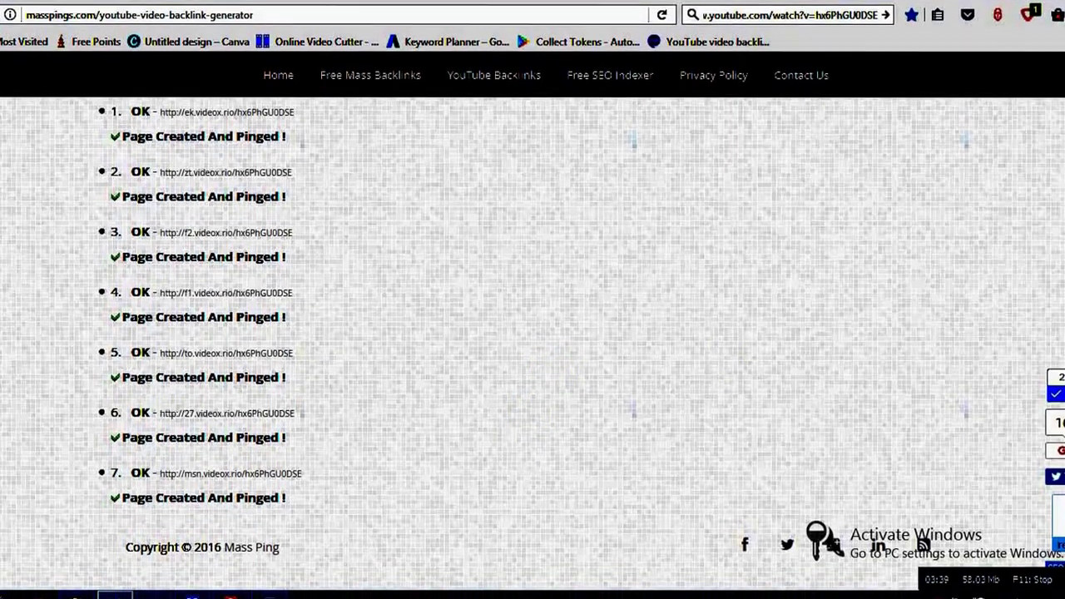
pyautogui.scroll(-2, 477, 376)
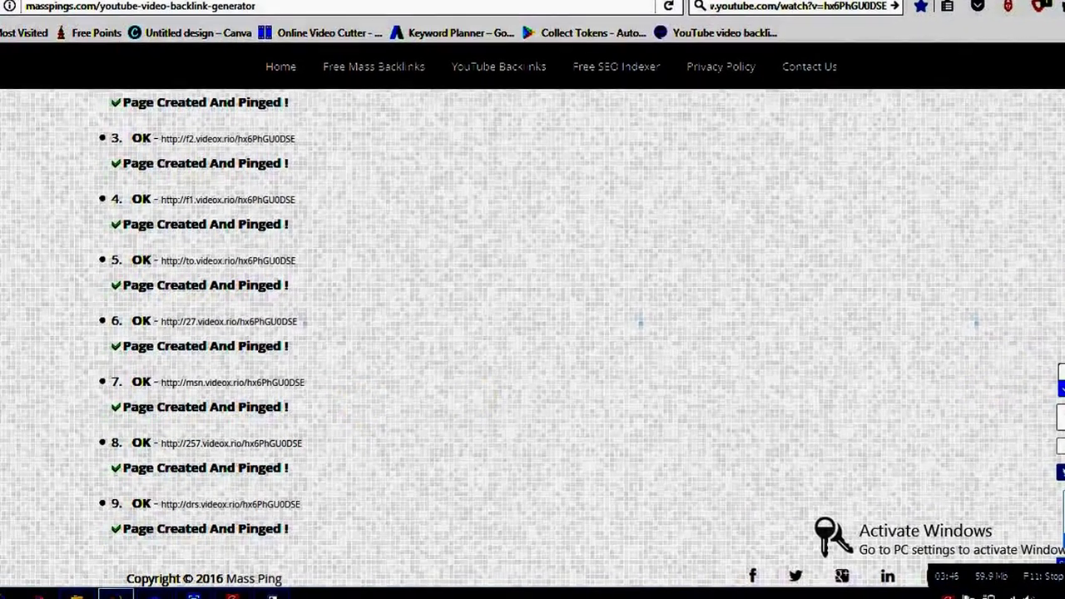
pyautogui.scroll(-3, 533, 349)
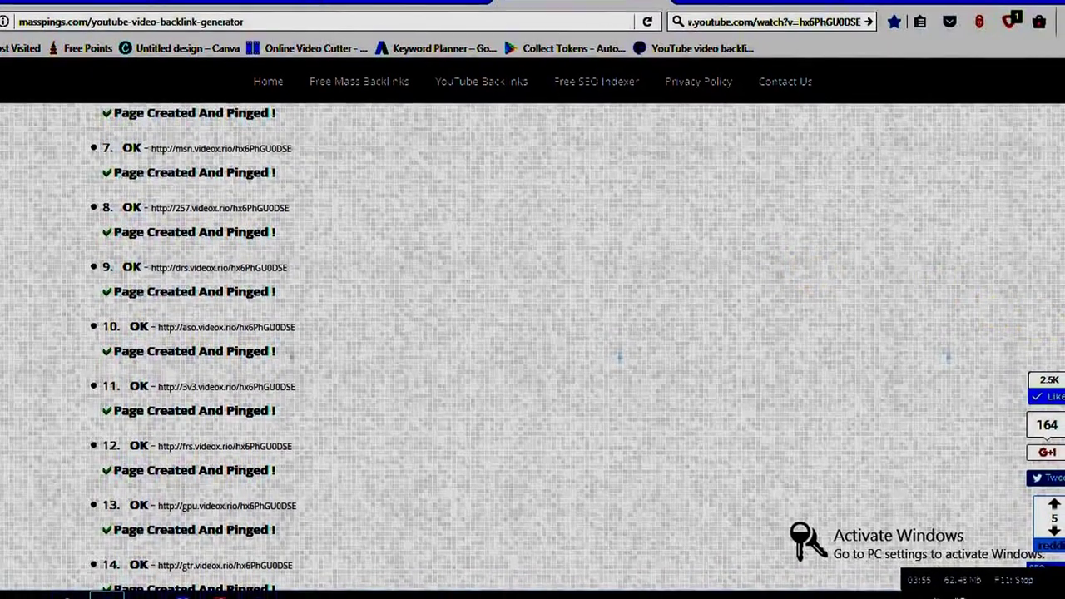
pyautogui.scroll(-3, 533, 342)
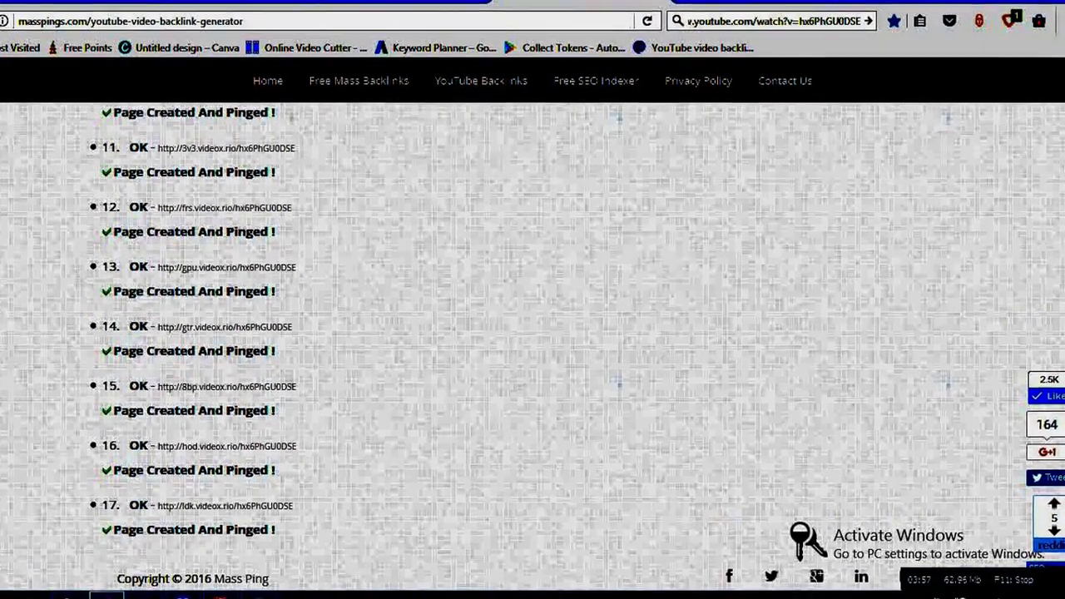
pyautogui.scroll(-2, 532, 341)
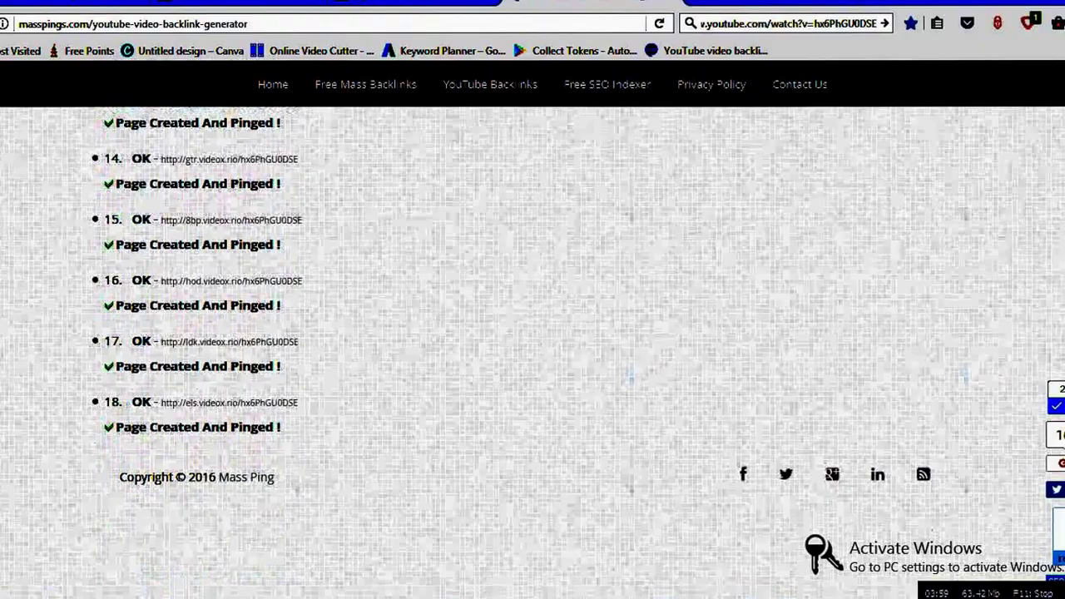
# Follow the created and pinged backlink pages through the list down to entry 100.
pyautogui.scroll(-1, 533, 341)
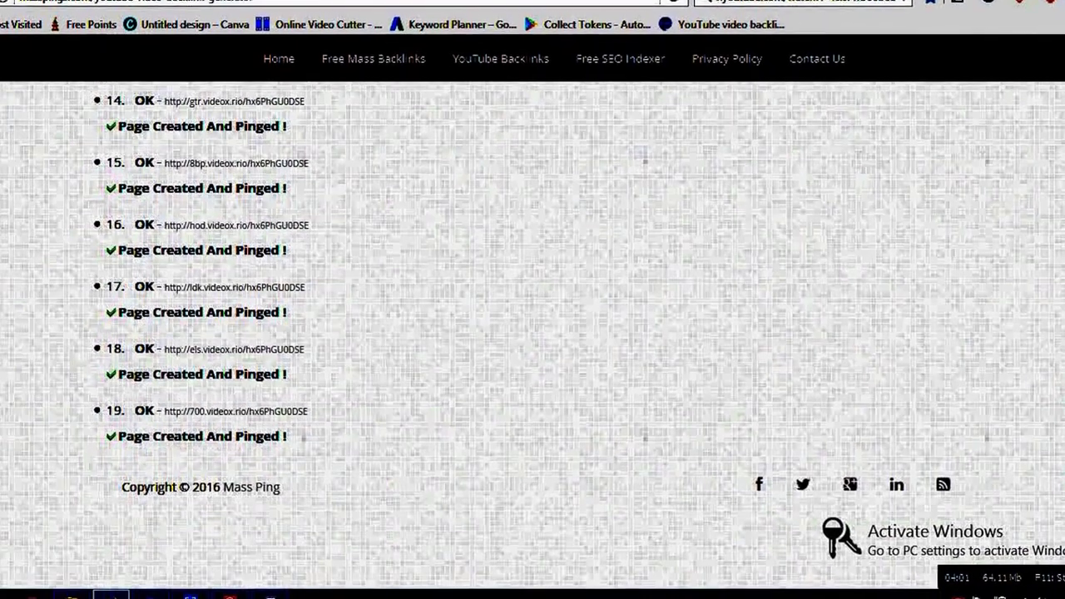
pyautogui.scroll(-1, 532, 333)
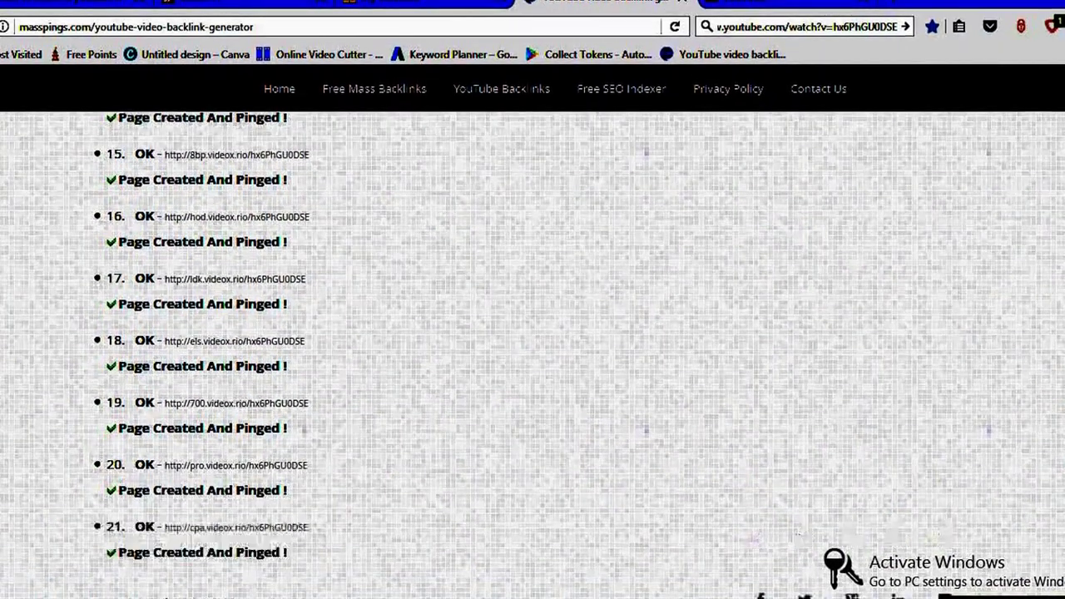
pyautogui.scroll(-2, 532, 341)
pyautogui.scroll(-1, 533, 341)
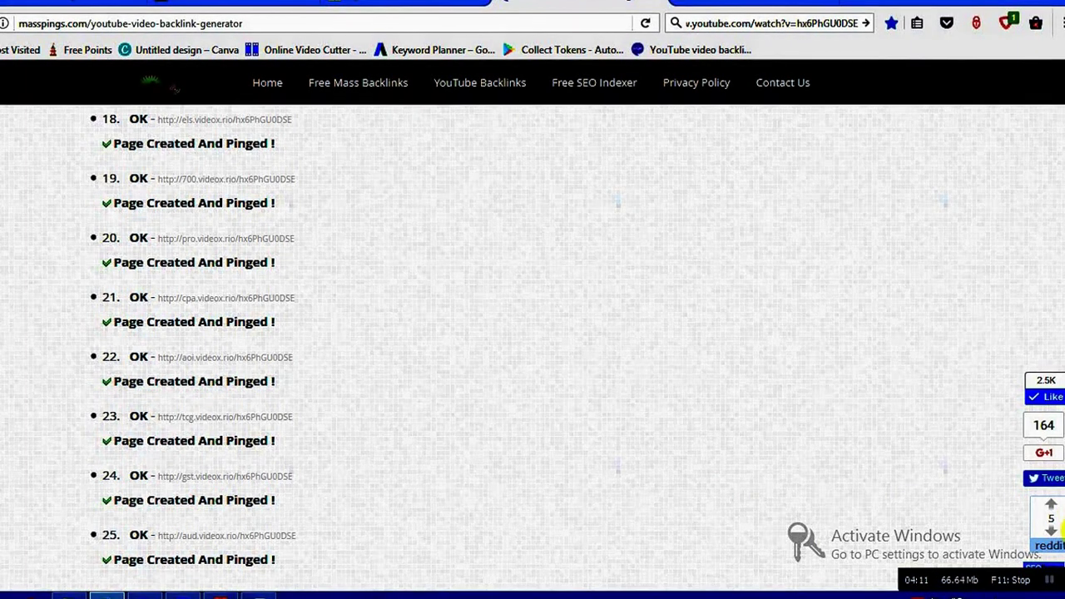
pyautogui.scroll(-2, 533, 332)
pyautogui.moveTo(1063, 546); pyautogui.dragTo(1061, 127)
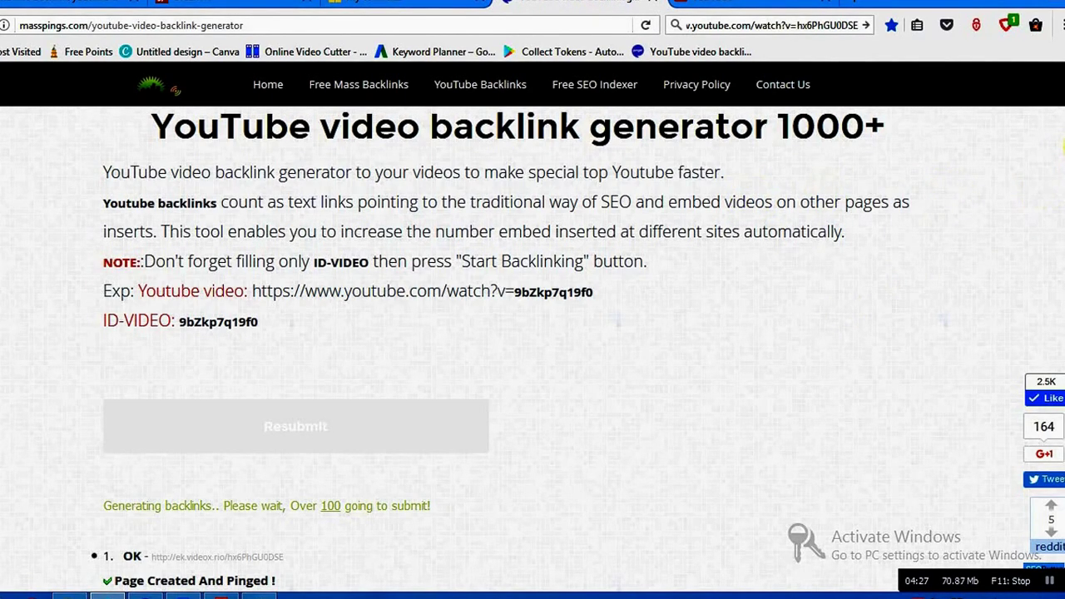
pyautogui.scroll(-5, 533, 350)
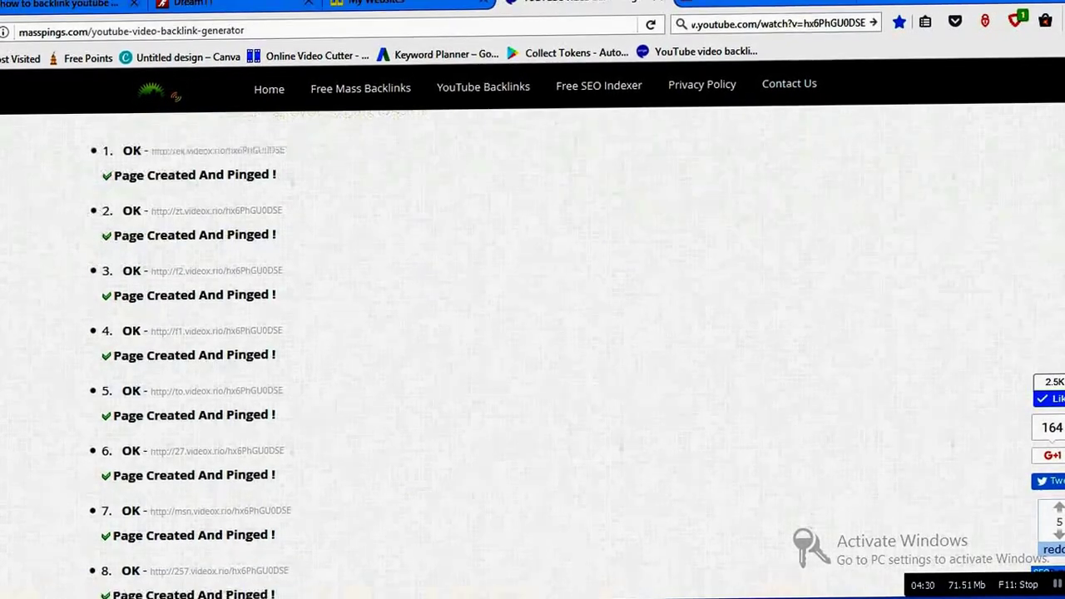
pyautogui.scroll(-5, 533, 350)
pyautogui.scroll(-10, 533, 349)
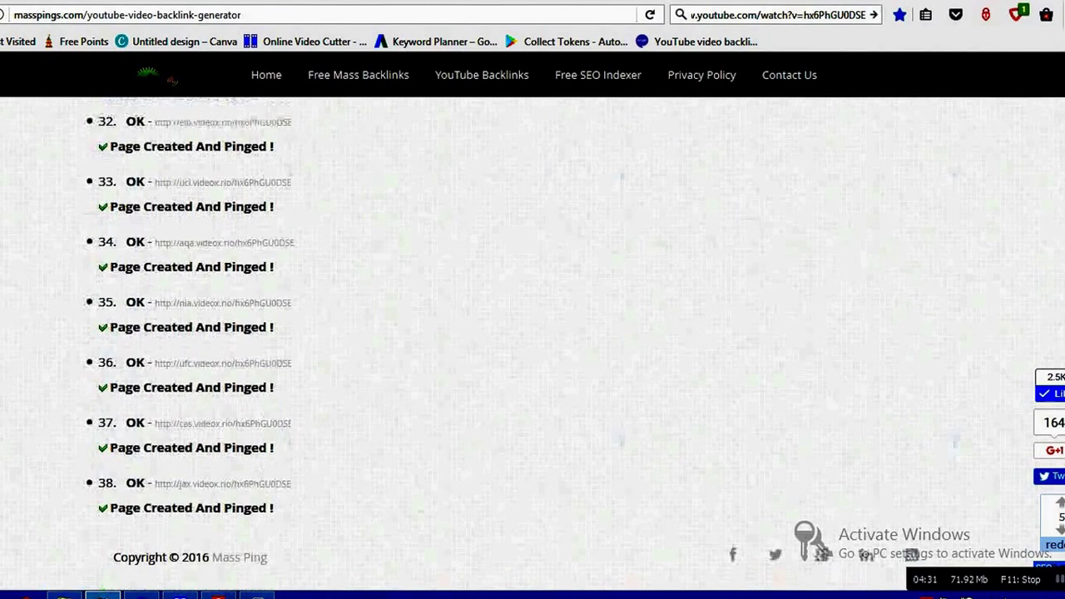
pyautogui.scroll(-2, 533, 349)
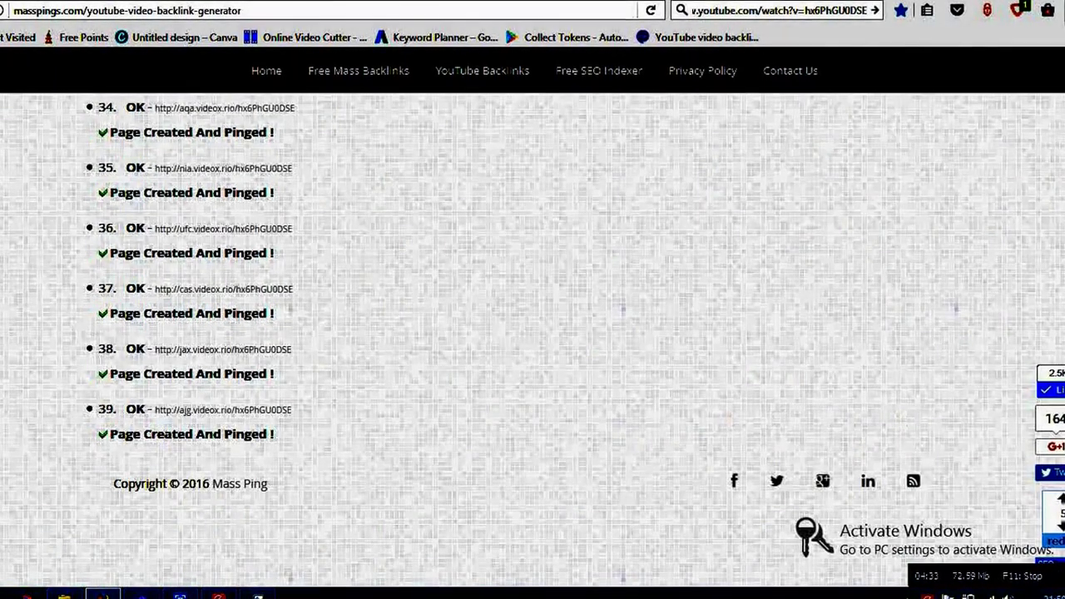
pyautogui.scroll(-1, 532, 349)
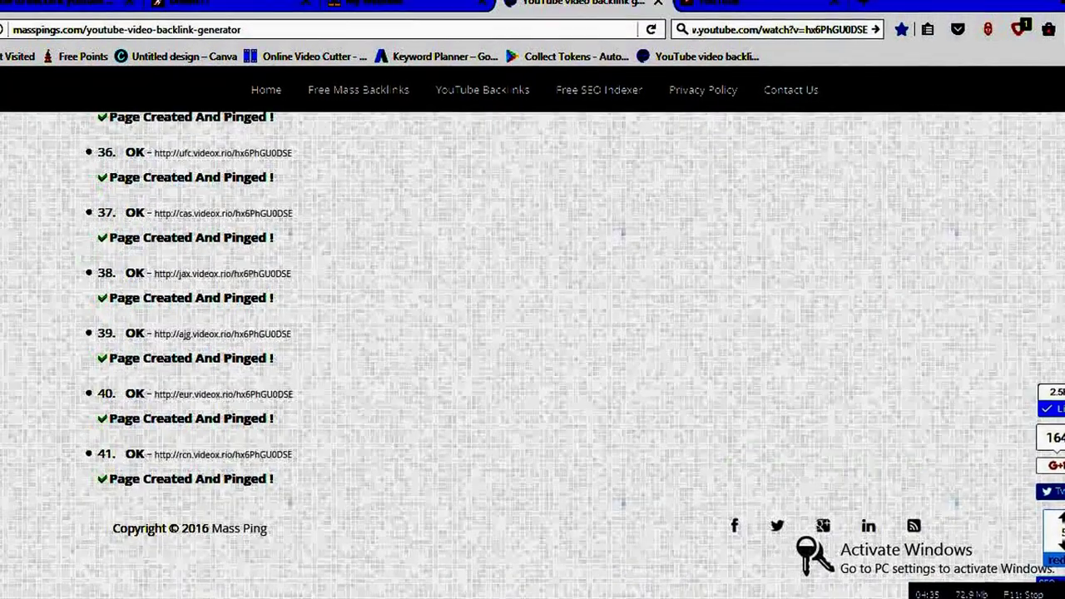
pyautogui.scroll(-2, 533, 332)
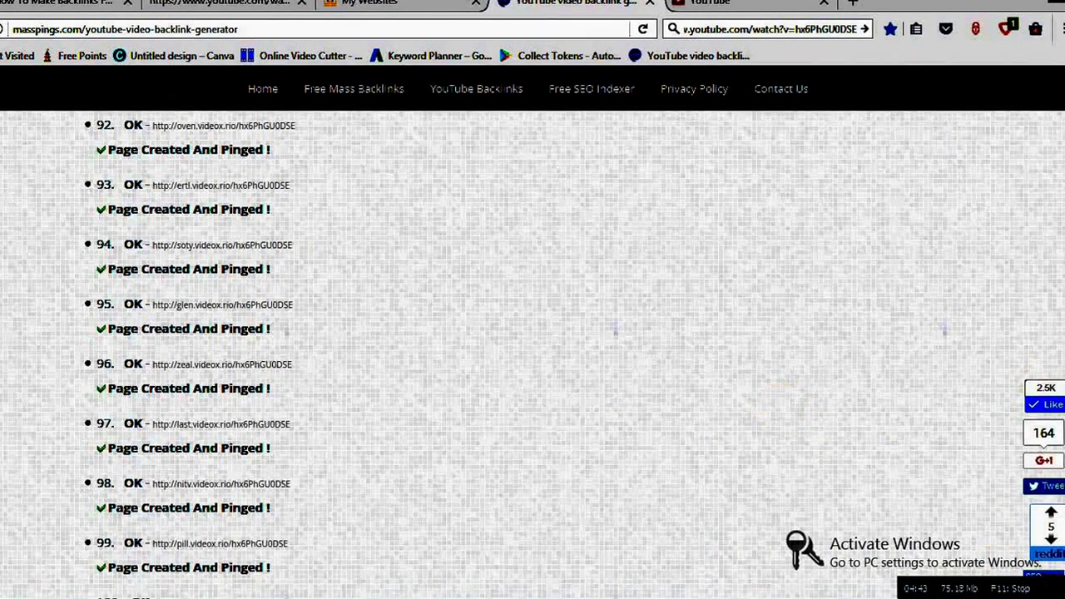
pyautogui.scroll(-3, 532, 333)
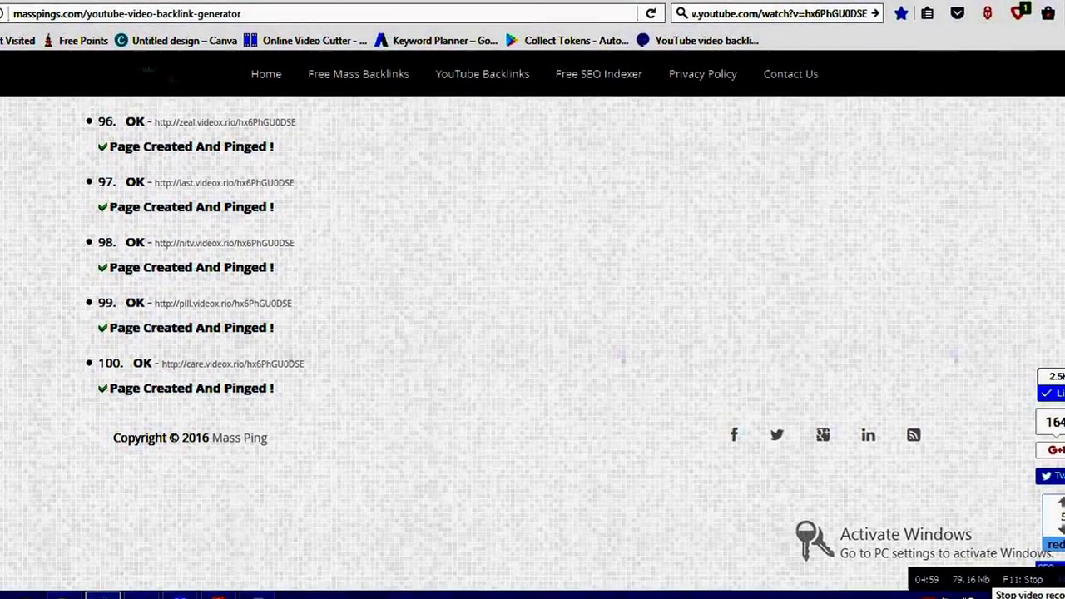
pyautogui.scroll(20, 533, 333)
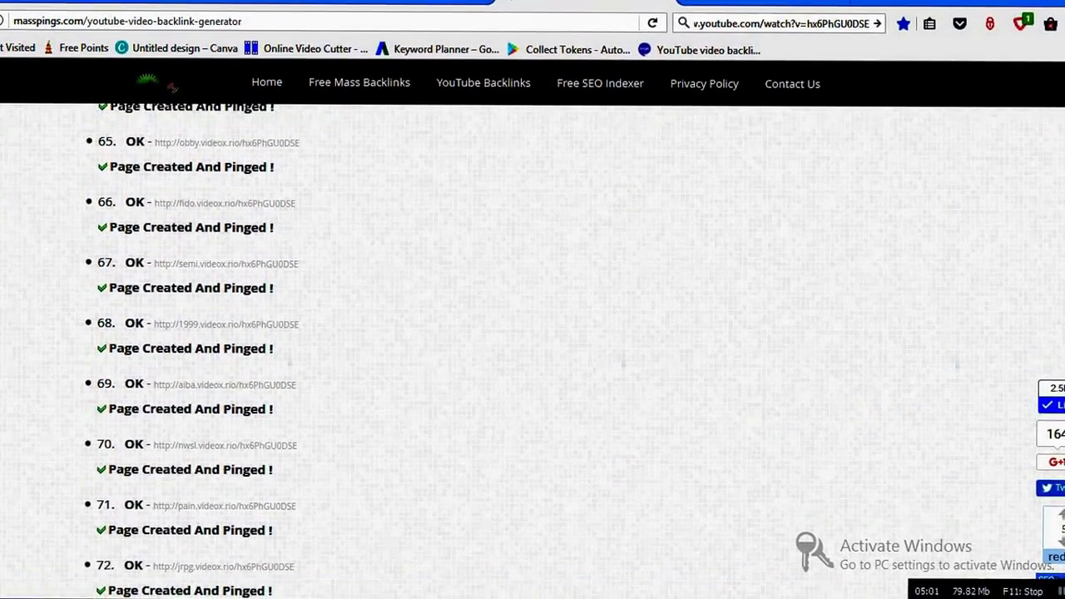
pyautogui.scroll(20, 587, 154)
pyautogui.click(350, 95)
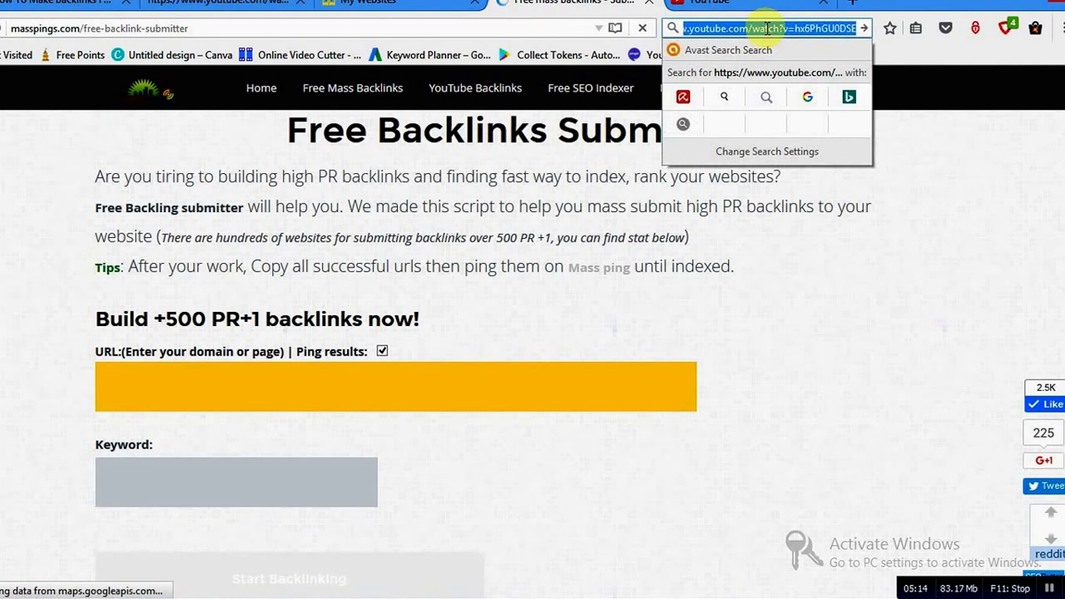
pyautogui.click(423, 402)
pyautogui.write('https://www.youtube.com/watch?v=hx6PhGU0DSE')
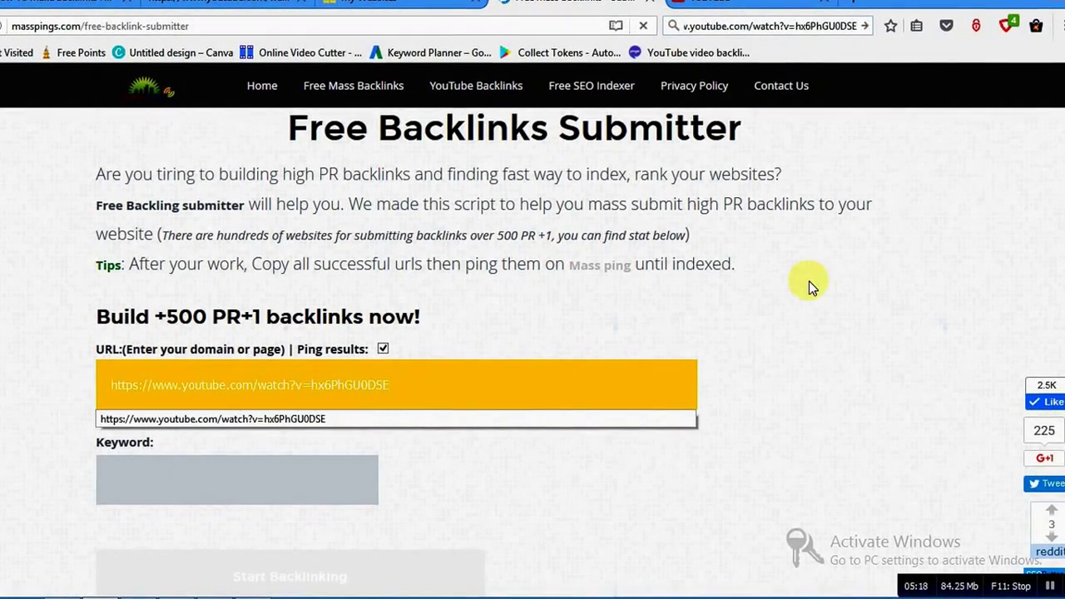
pyautogui.click(882, 242)
# Check the video's tags on its YouTube edit page and paste the copied tags as the submitter's keyword.
pyautogui.scroll(-3, 451, 314)
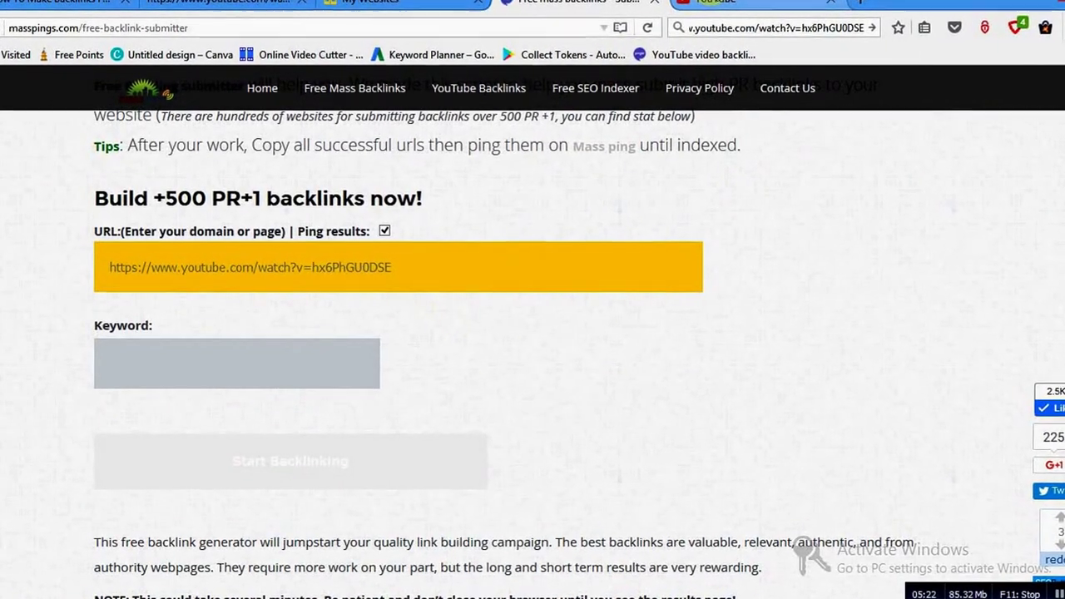
pyautogui.click(725, 2)
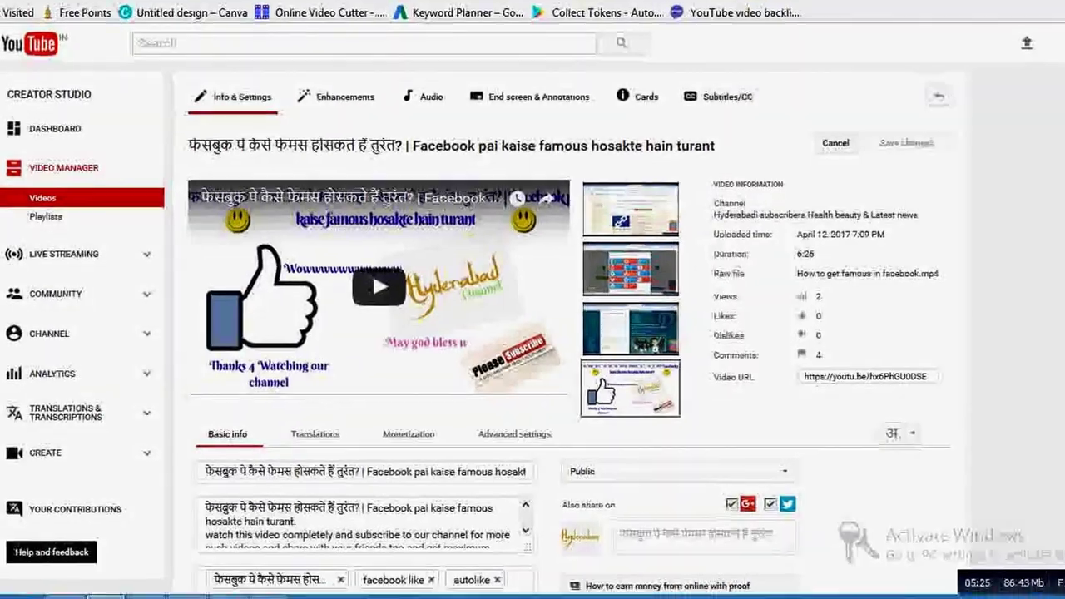
pyautogui.scroll(-2, 1012, 192)
pyautogui.scroll(-2, 528, 528)
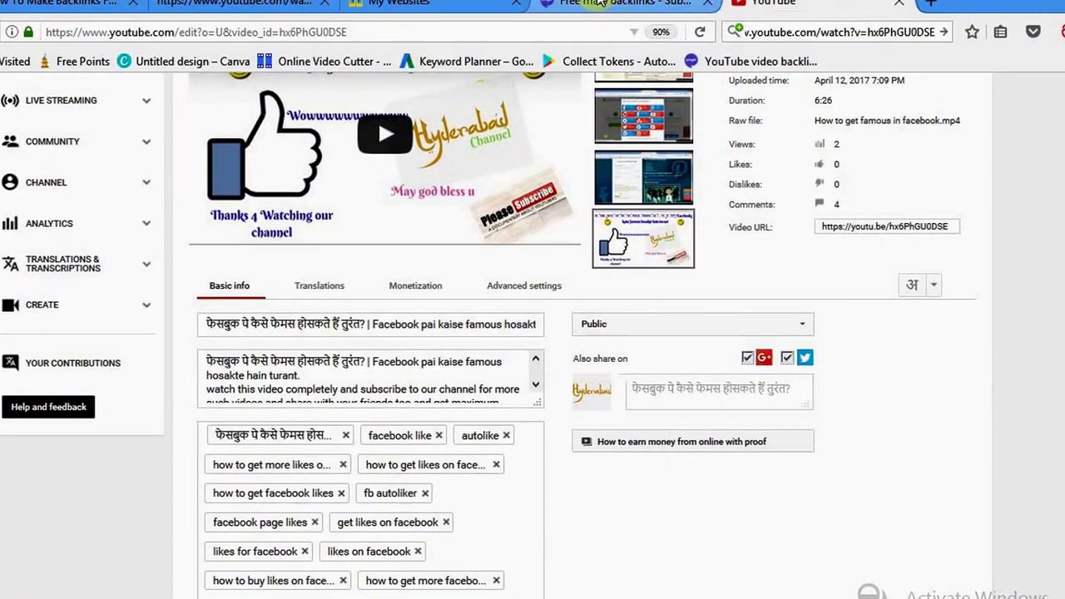
pyautogui.click(599, 4)
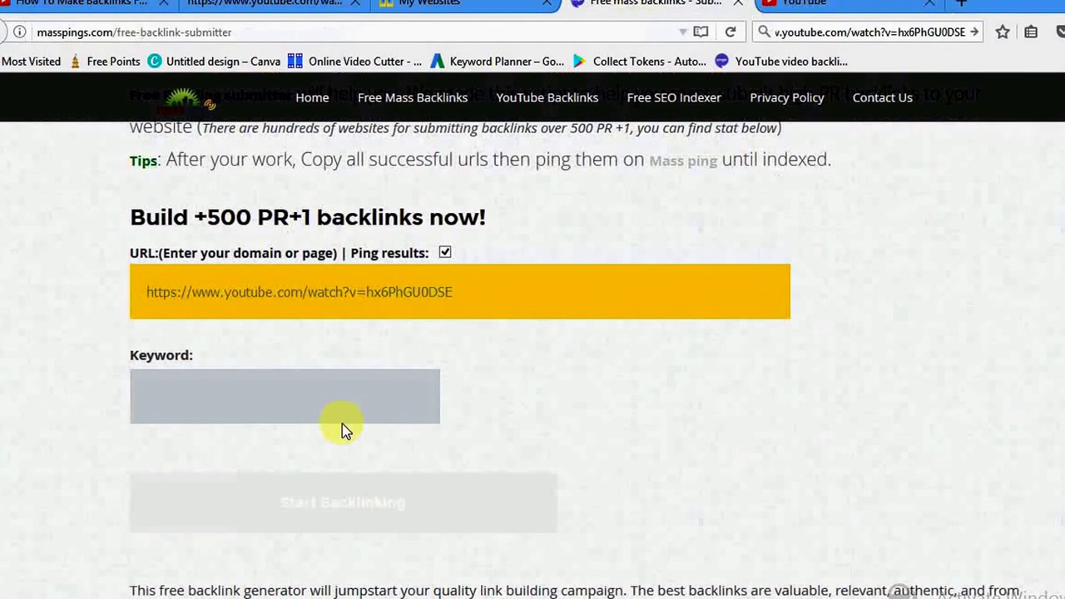
pyautogui.click(329, 406)
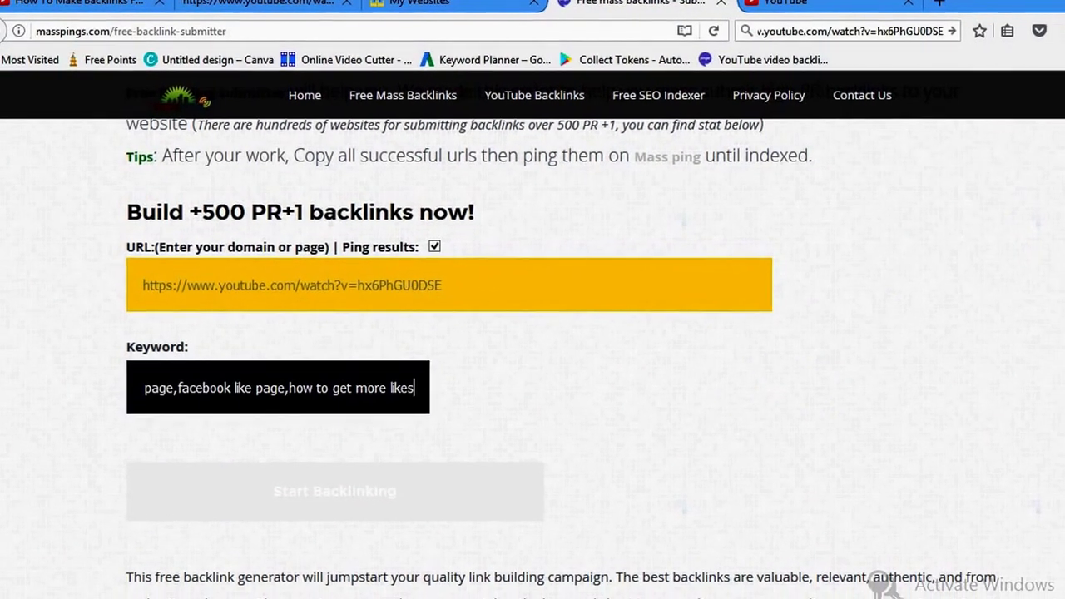
# Start the backlinking for the entered video URL and keywords in the Free Backlinks Submitter.
pyautogui.scroll(2, 1033, 248)
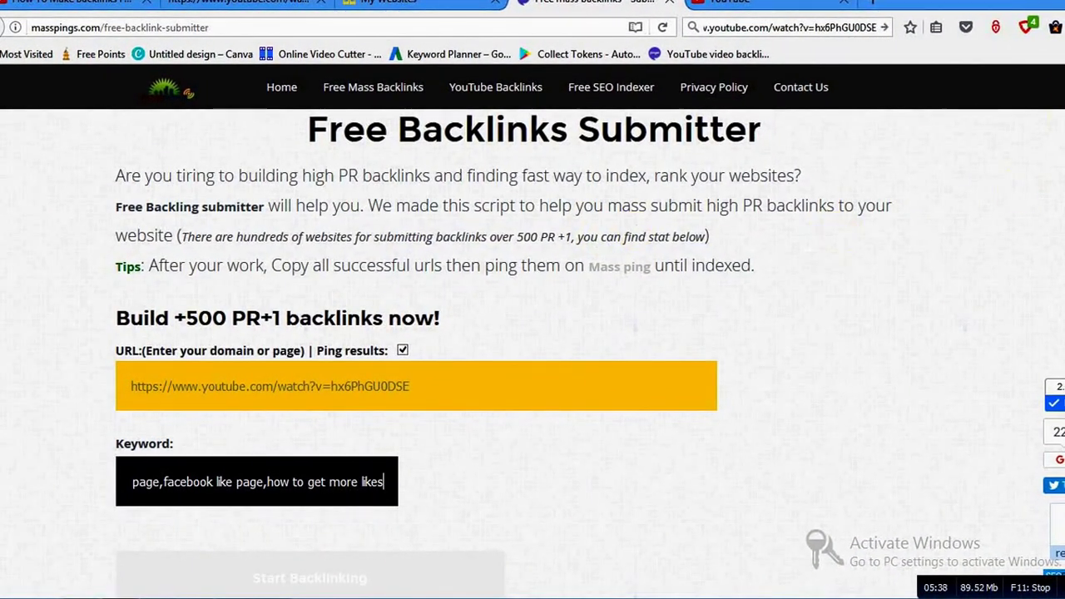
pyautogui.scroll(-7, 532, 333)
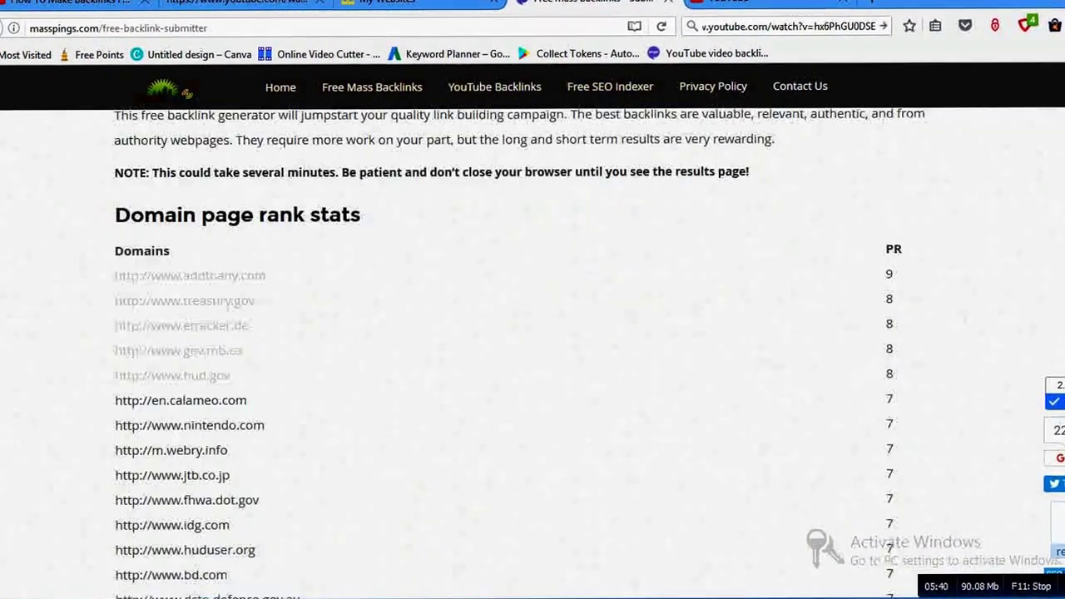
pyautogui.scroll(3, 532, 333)
pyautogui.scroll(2, 532, 333)
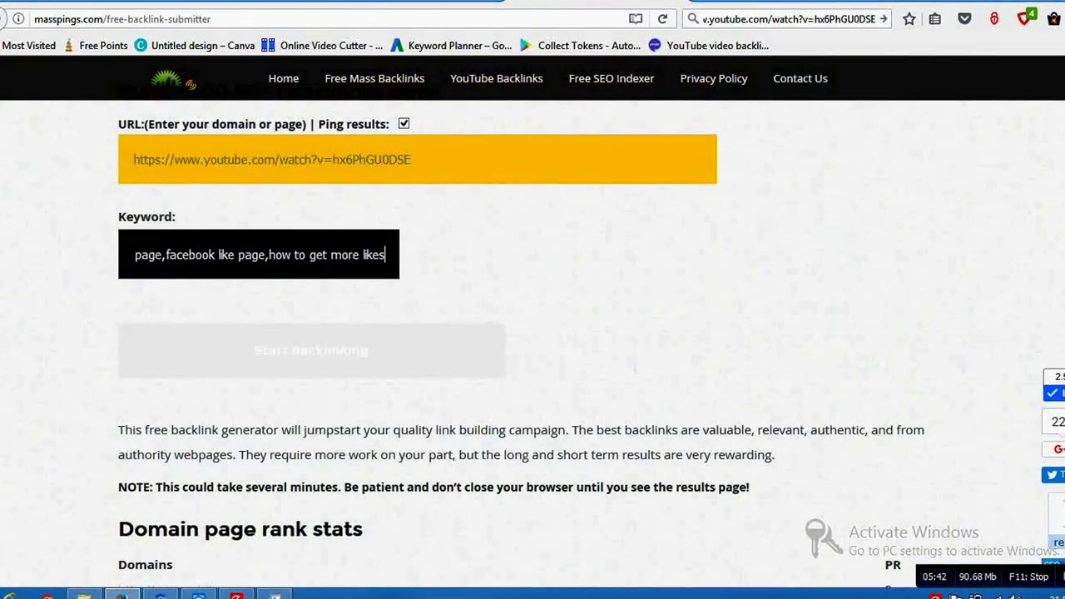
pyautogui.click(331, 363)
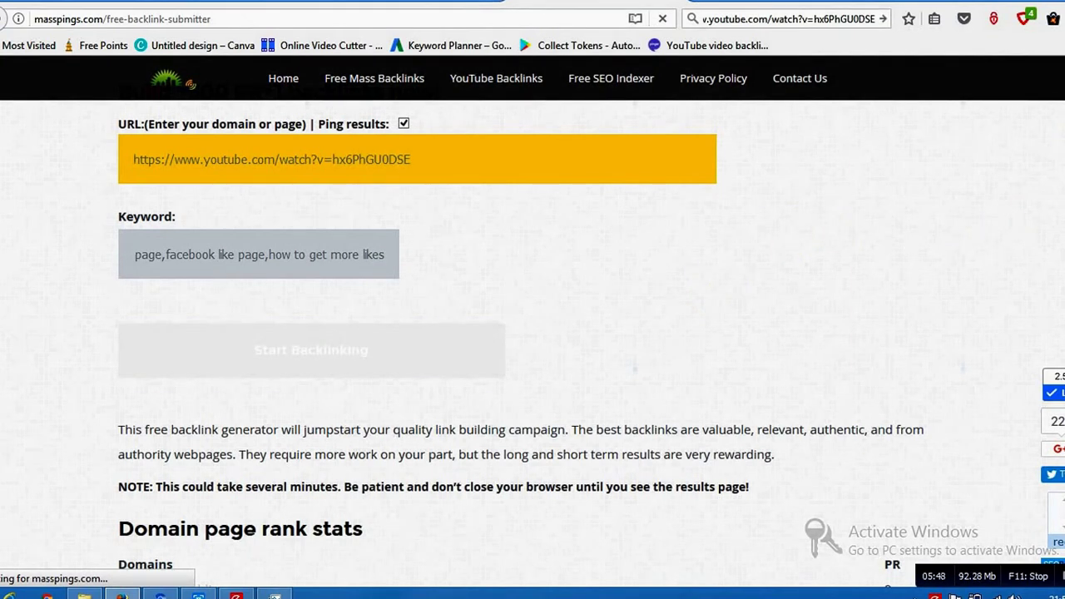
# Examine the domain page rank stats, comparing the listed domains and their PR values.
pyautogui.scroll(-5, 533, 333)
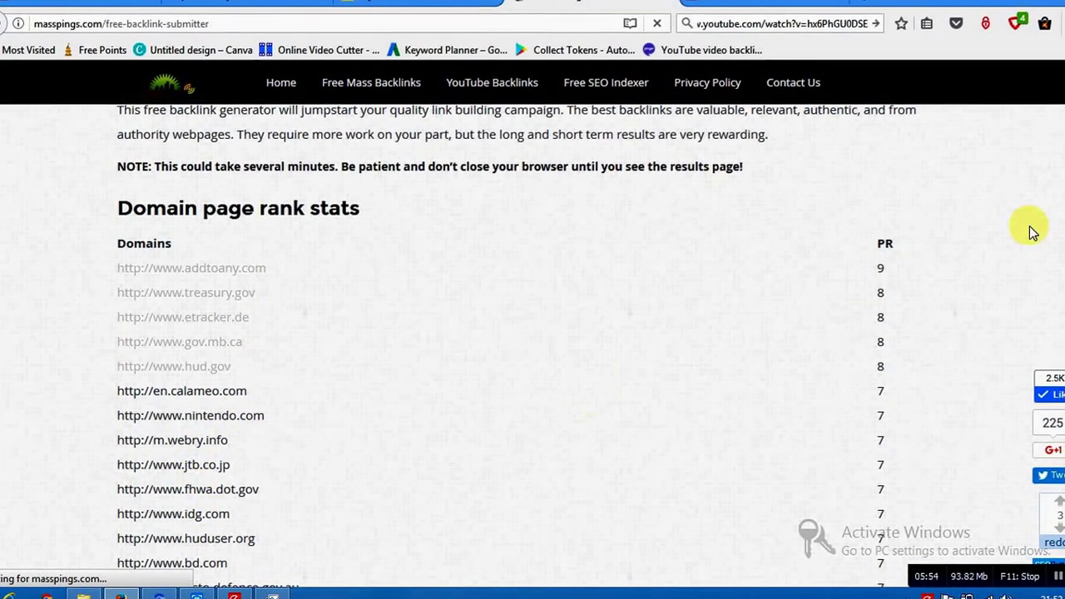
pyautogui.scroll(-15, 532, 332)
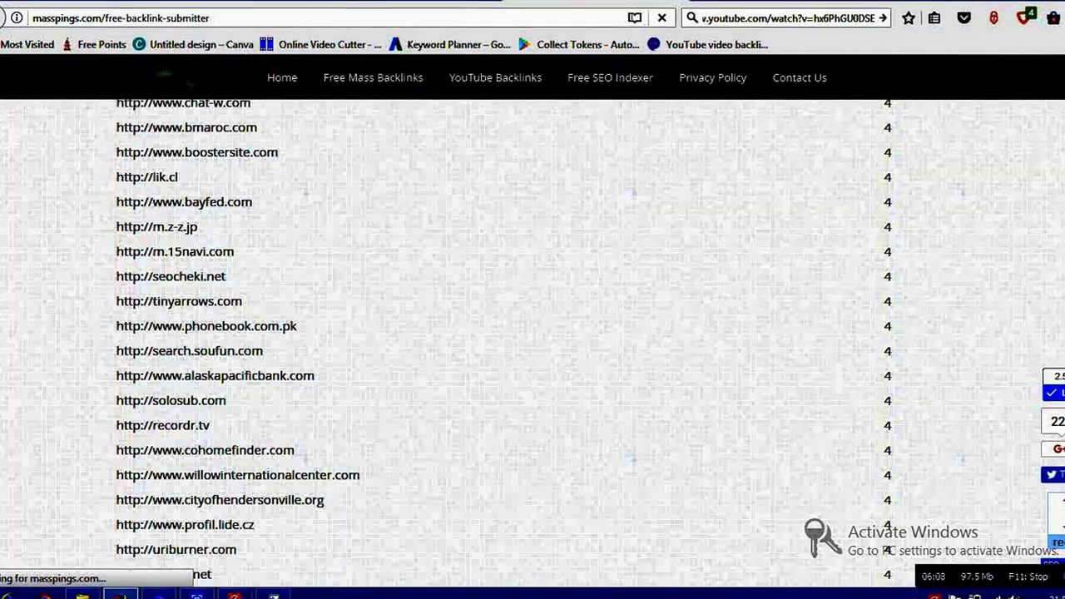
pyautogui.scroll(10, 532, 349)
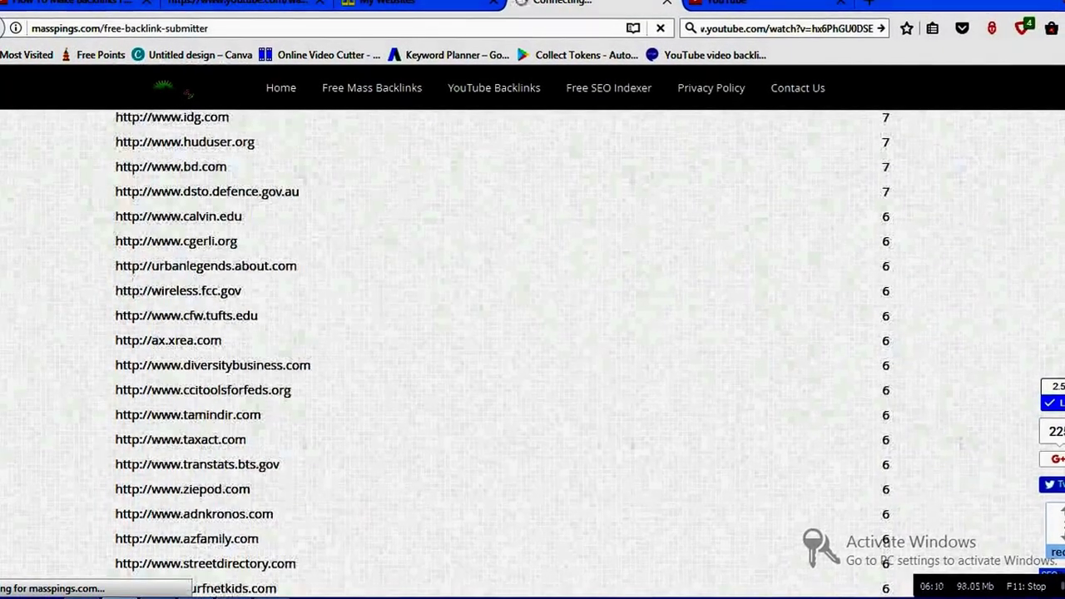
pyautogui.scroll(10, 533, 349)
pyautogui.scroll(-1, 533, 349)
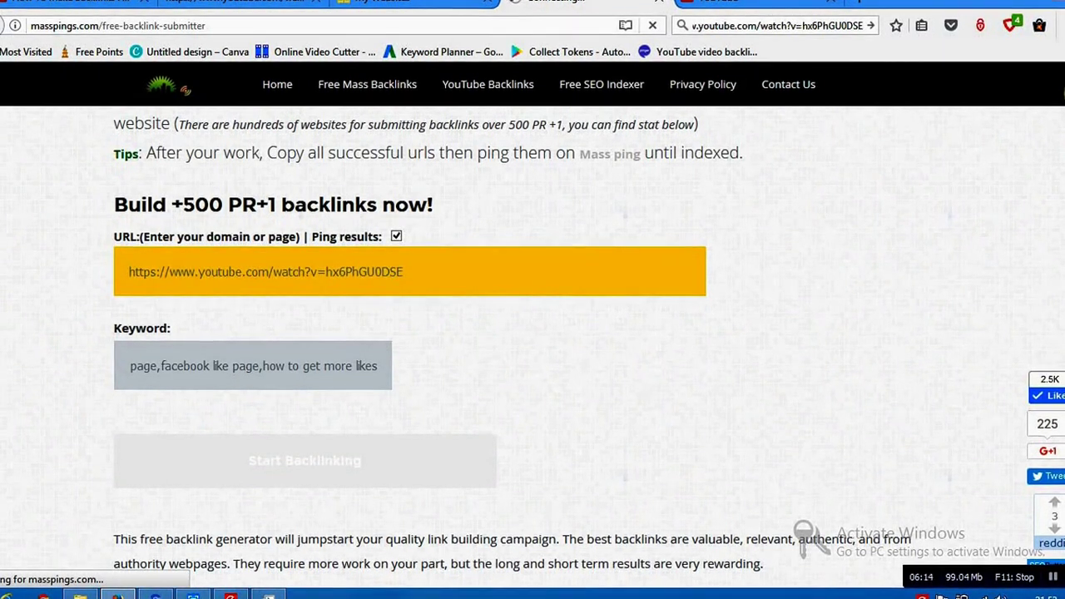
pyautogui.scroll(-5, 532, 349)
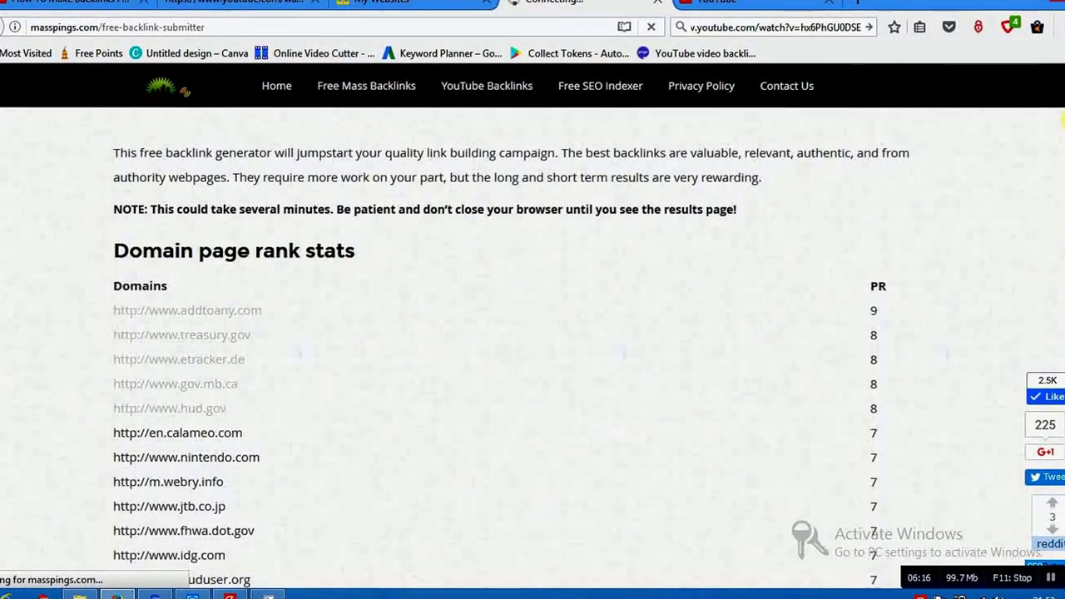
# Open the Free SEO Indexer in a separate tab and paste the copied video tags as its keyword.
pyautogui.scroll(6, 532, 350)
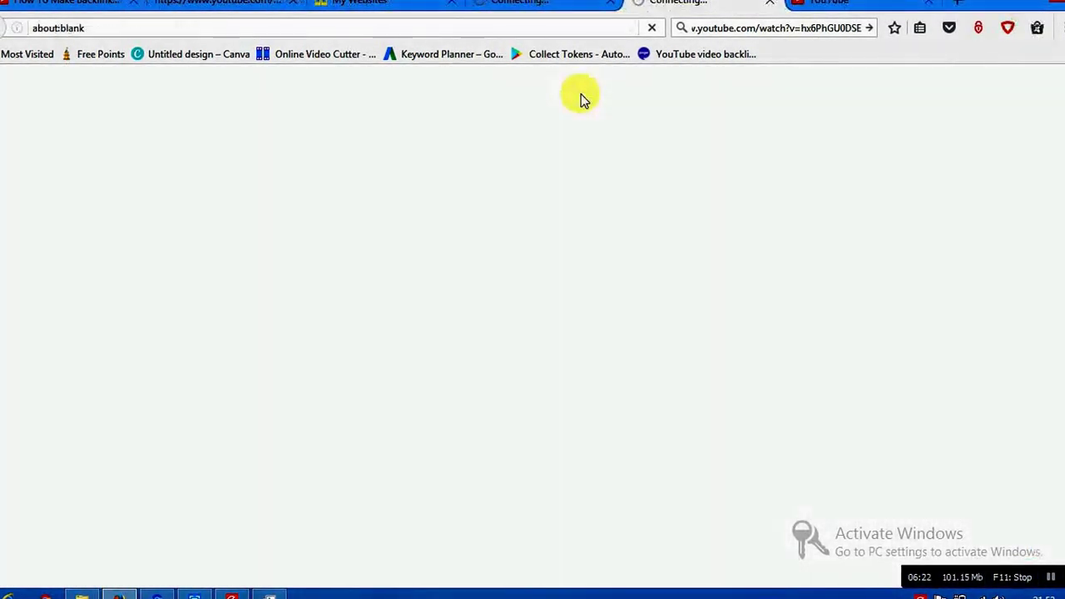
pyautogui.click(562, 2)
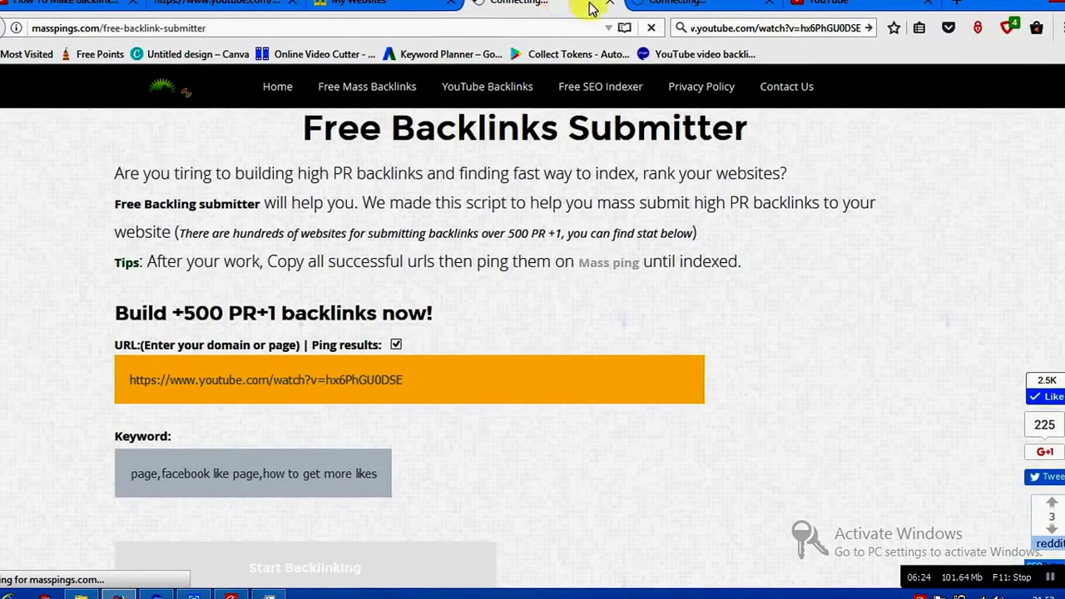
pyautogui.click(680, 4)
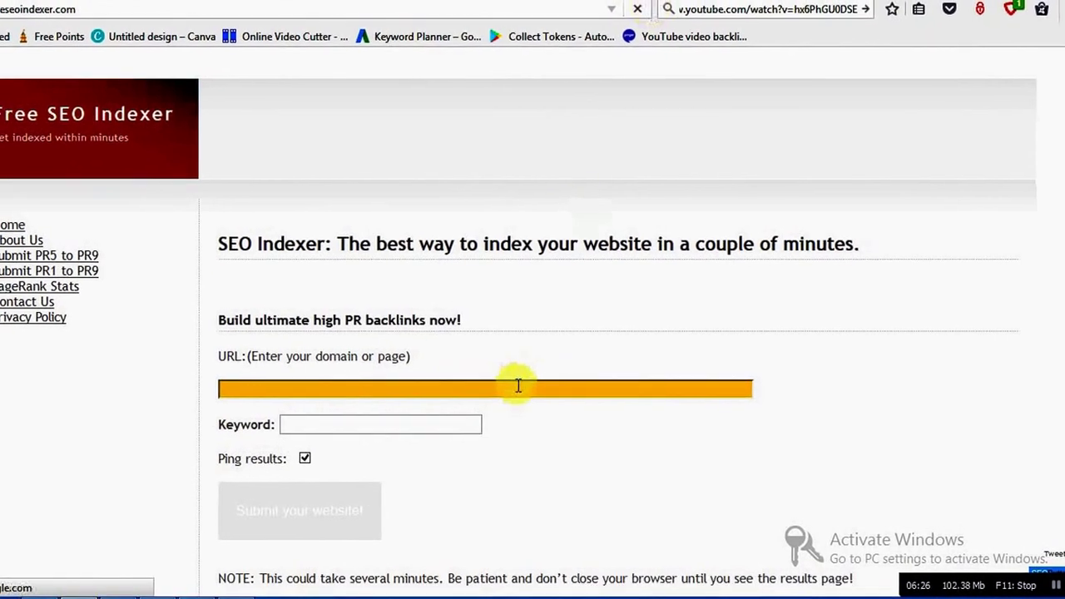
pyautogui.hotkey('ctrl', 'v')
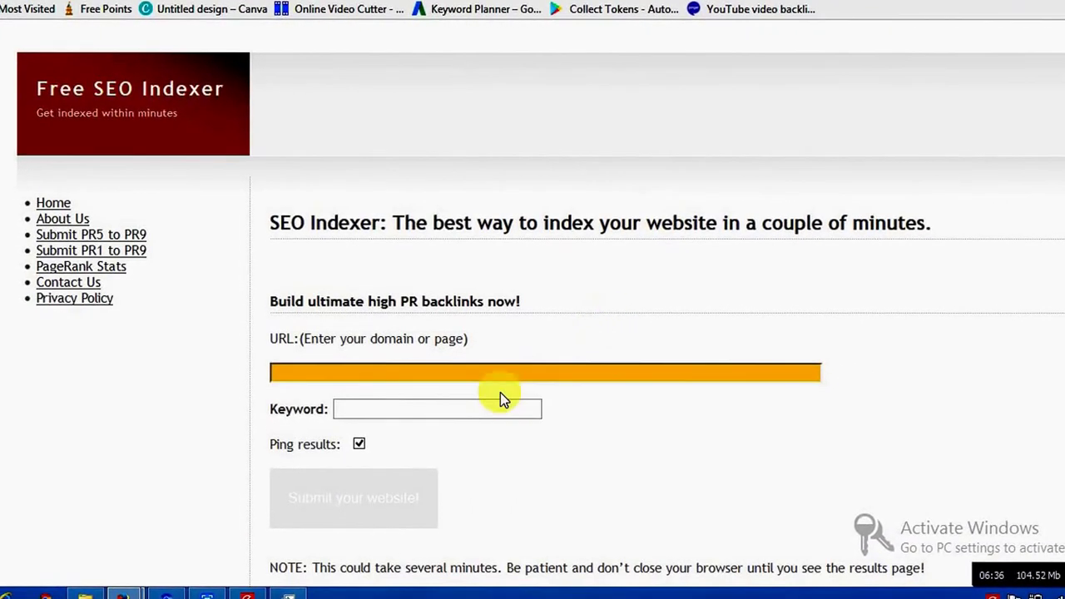
pyautogui.click(465, 410)
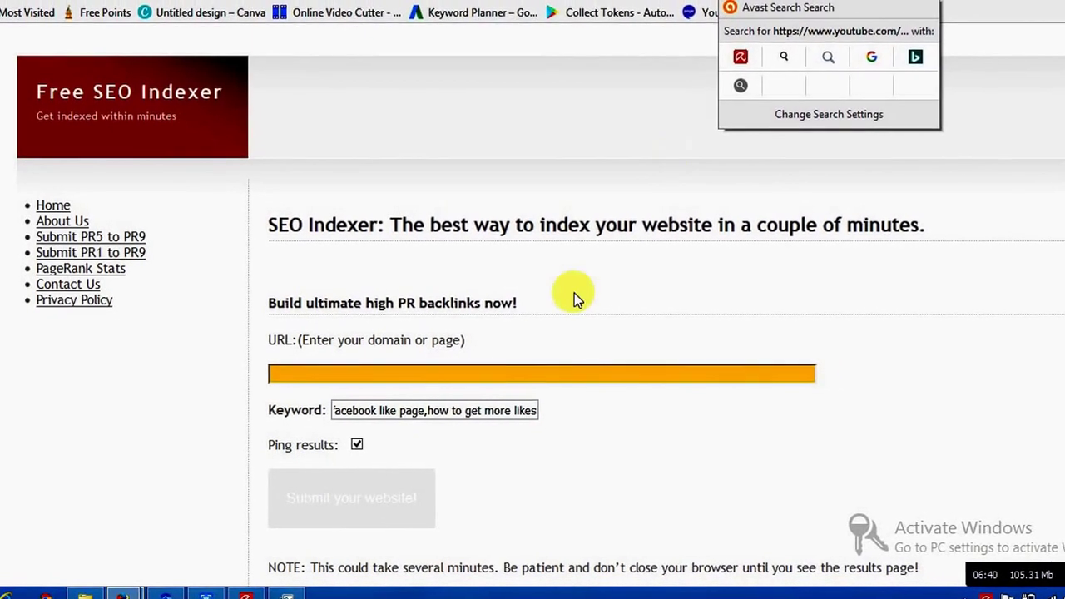
pyautogui.click(441, 376)
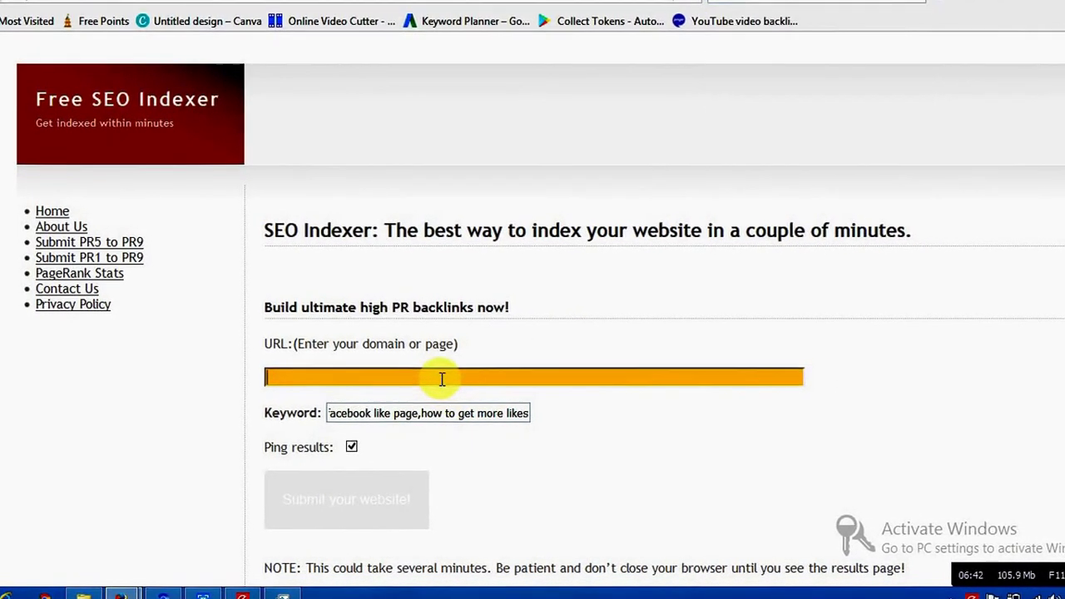
pyautogui.write('https://www.youtube.com/watch?v=hx6PhGU0DSE')
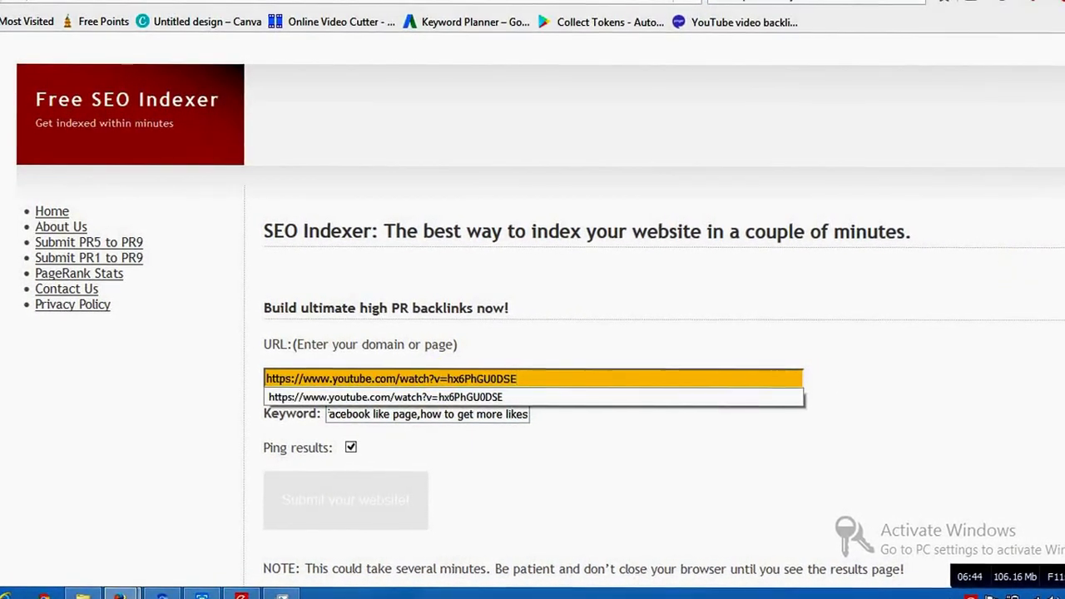
pyautogui.scroll(-3, 532, 333)
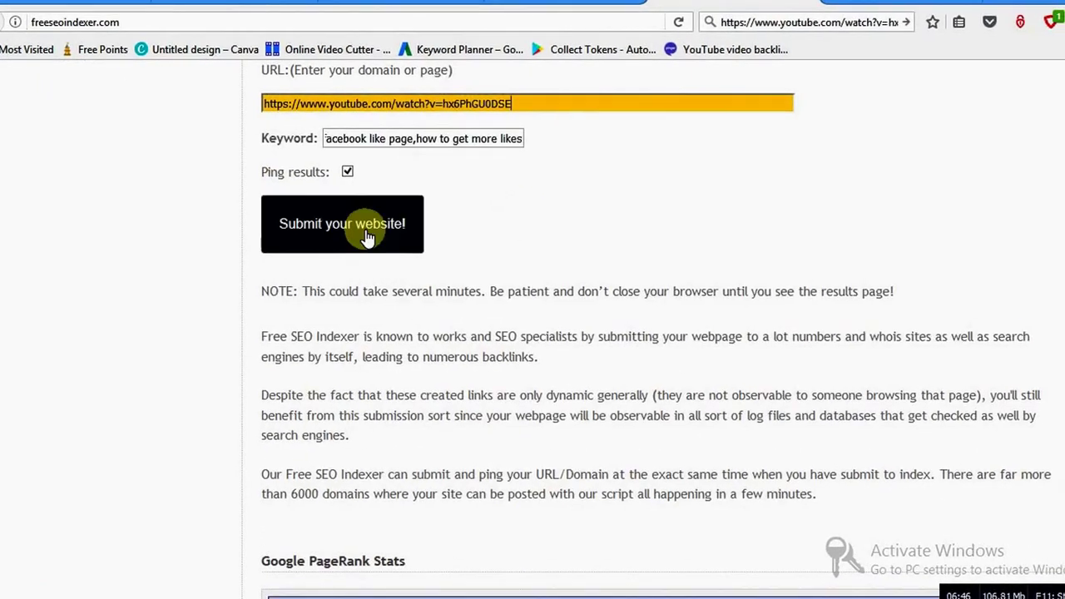
# Submit the entered video URL and keywords to the Free SEO Indexer, and check on the Free Backlinks Submitter run.
pyautogui.click(366, 235)
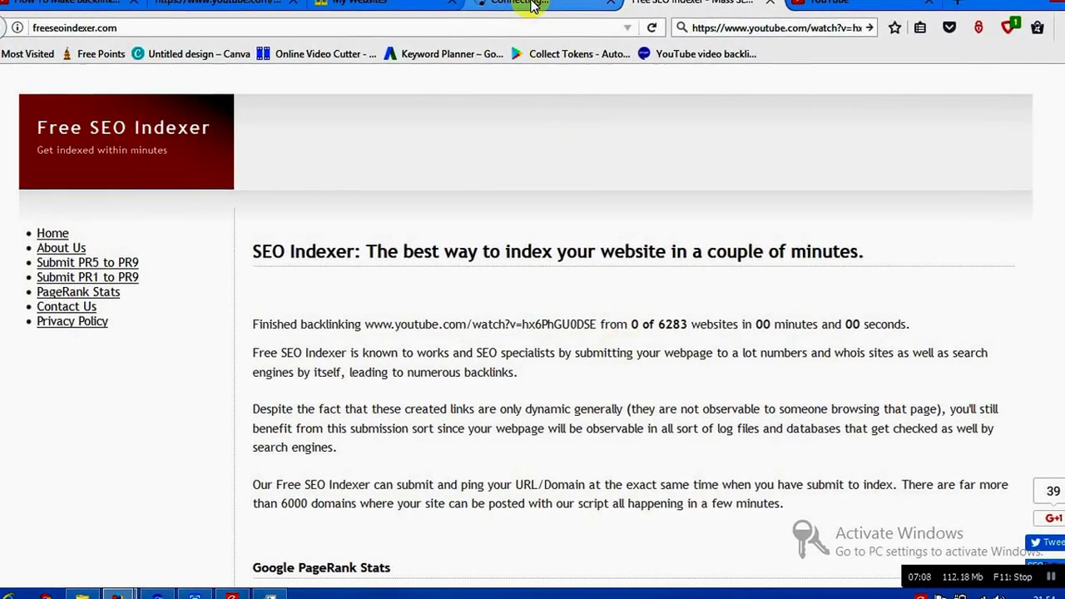
pyautogui.click(533, 3)
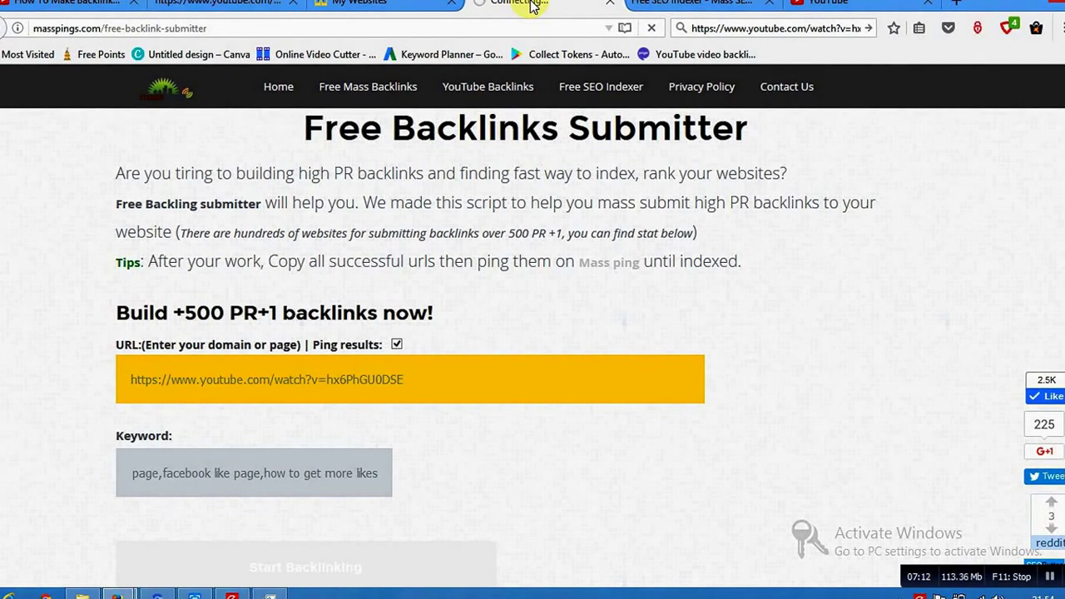
# Return to the video's YouTube edit page and open the home page of the Hyderabadi subscribers Health beauty & Latest news channel.
pyautogui.click(819, 4)
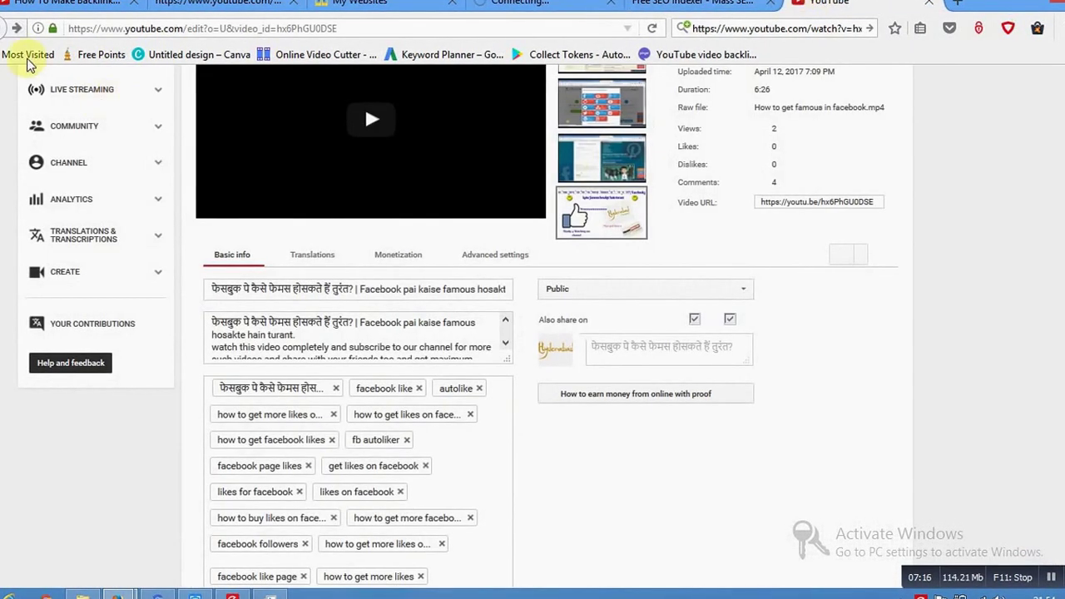
pyautogui.scroll(2, 1023, 236)
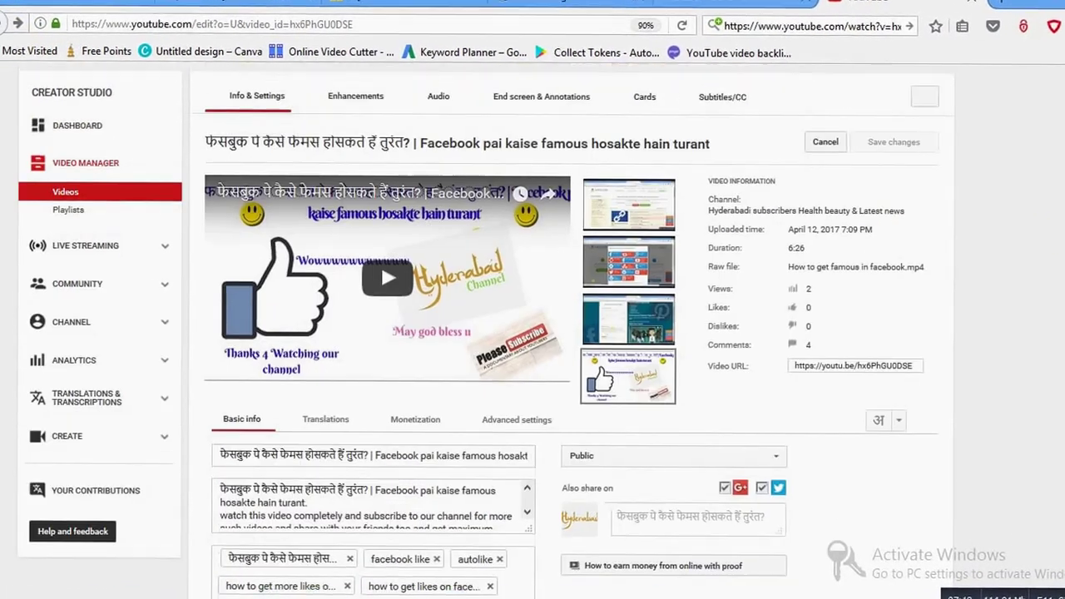
pyautogui.click(10, 60)
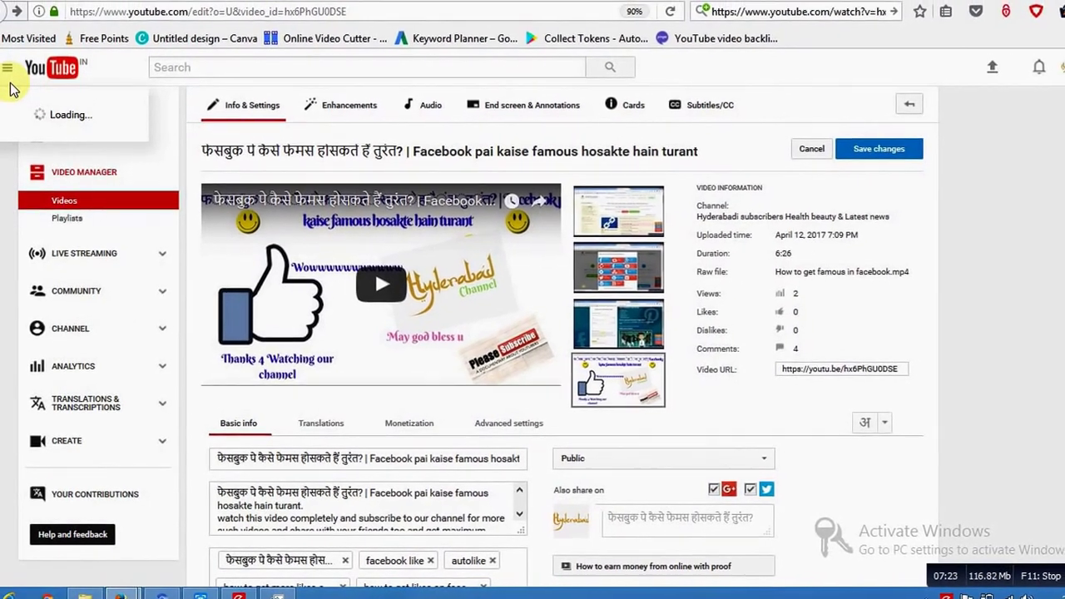
pyautogui.click(21, 136)
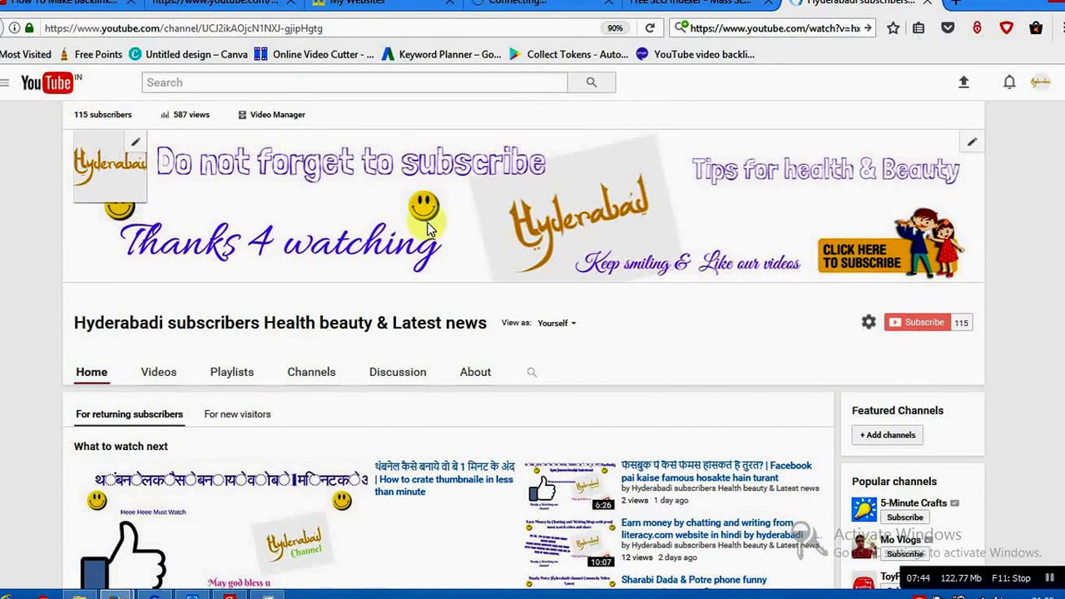
pyautogui.click(75, 164)
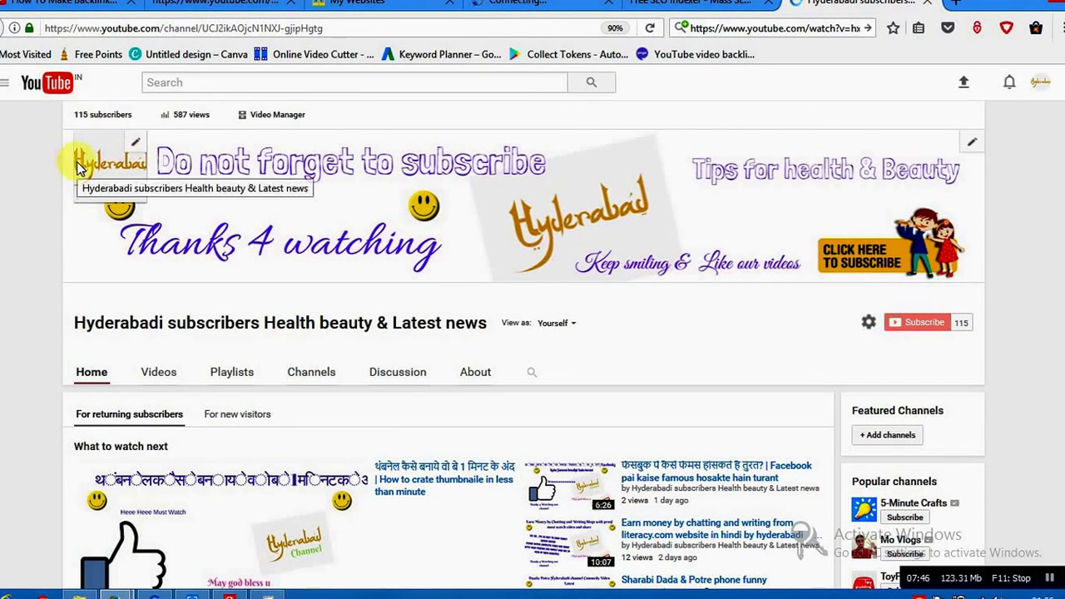